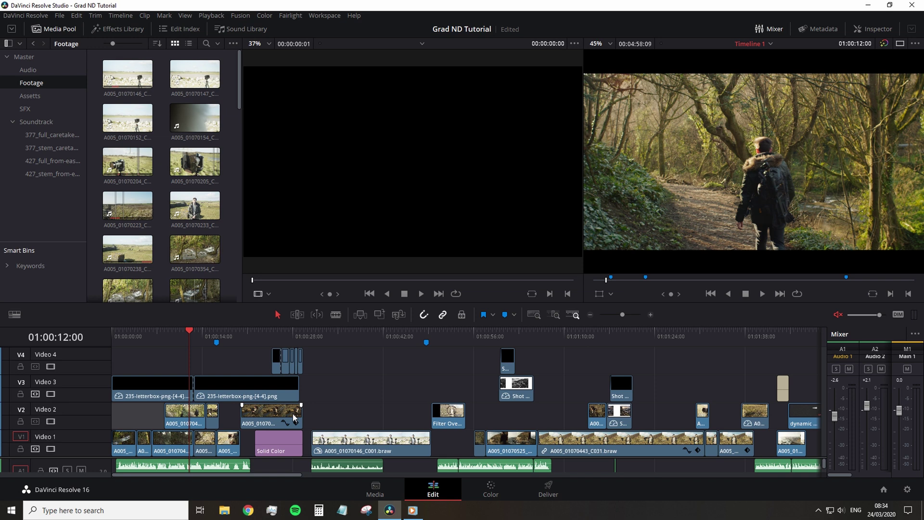
Overwrite Solid Color with A005_01070146_C001, then try a ripple delete and undo it twice
{"action": "left_click_drag", "start_coordinate": [330, 450], "coordinate": [260, 448]}
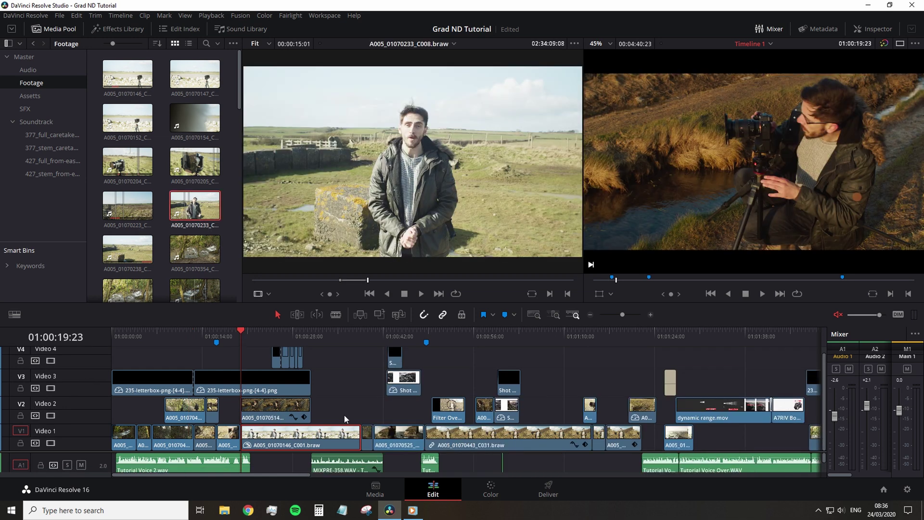
{"action": "key", "text": "Delete"}
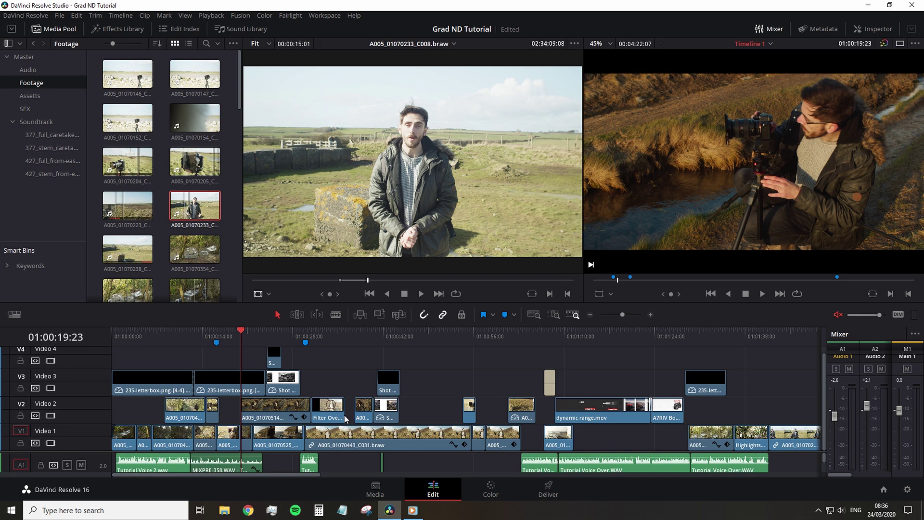
{"action": "key", "text": "ctrl+z"}
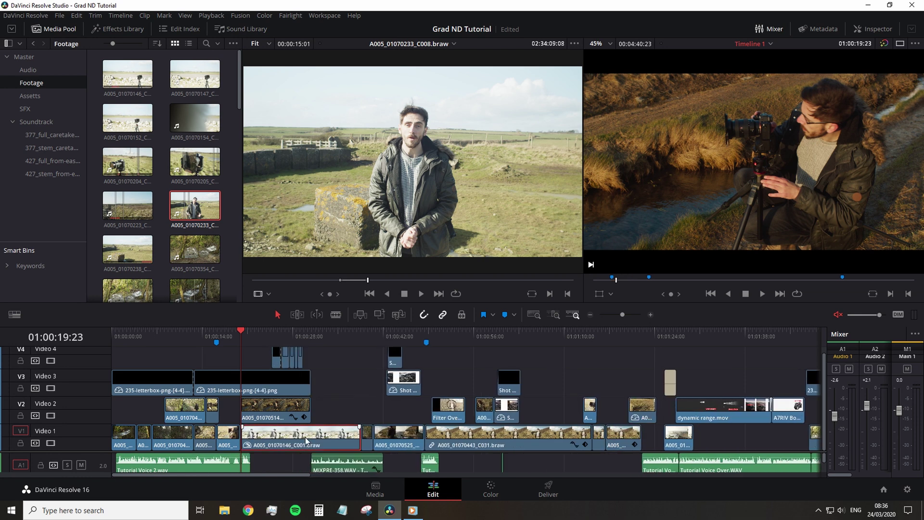
{"action": "key", "text": "Delete"}
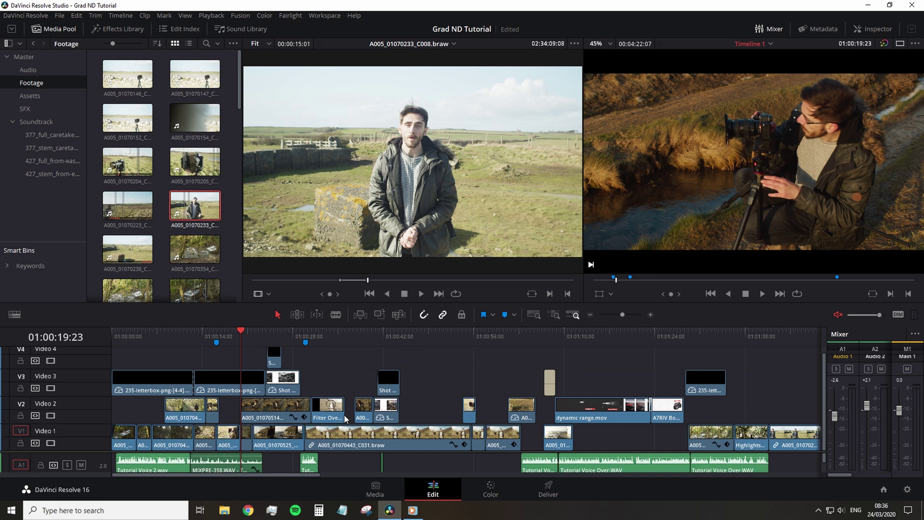
{"action": "key", "text": "ctrl+z"}
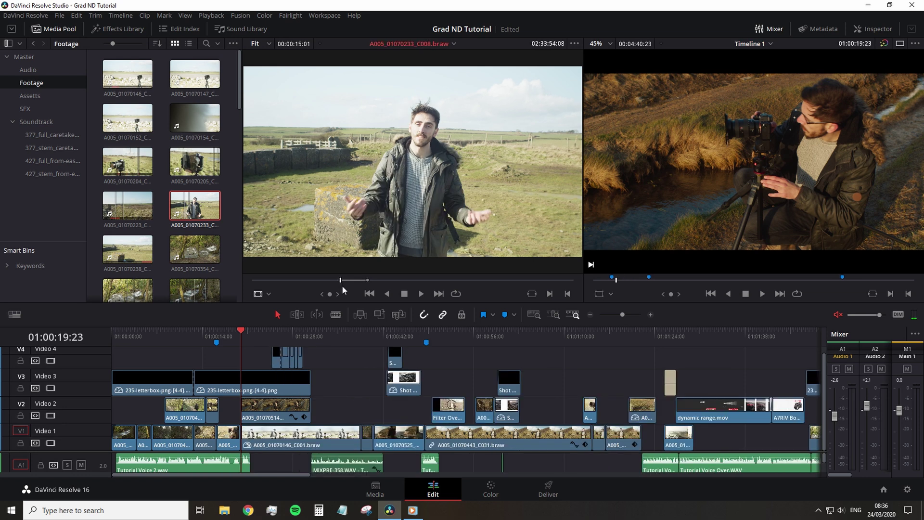
Insert A005_01070233_C008 at the playhead several times, undoing each insertion
{"action": "left_click", "coordinate": [361, 315]}
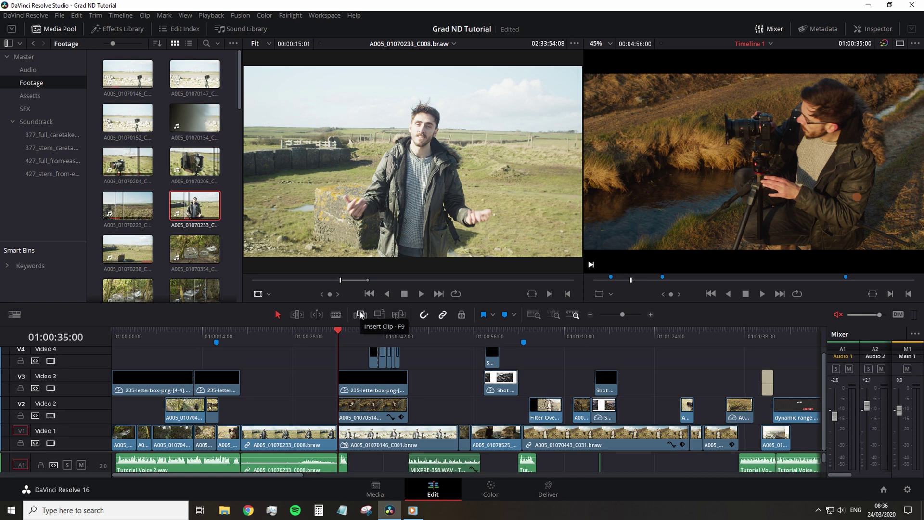
{"action": "key", "text": "ctrl+z"}
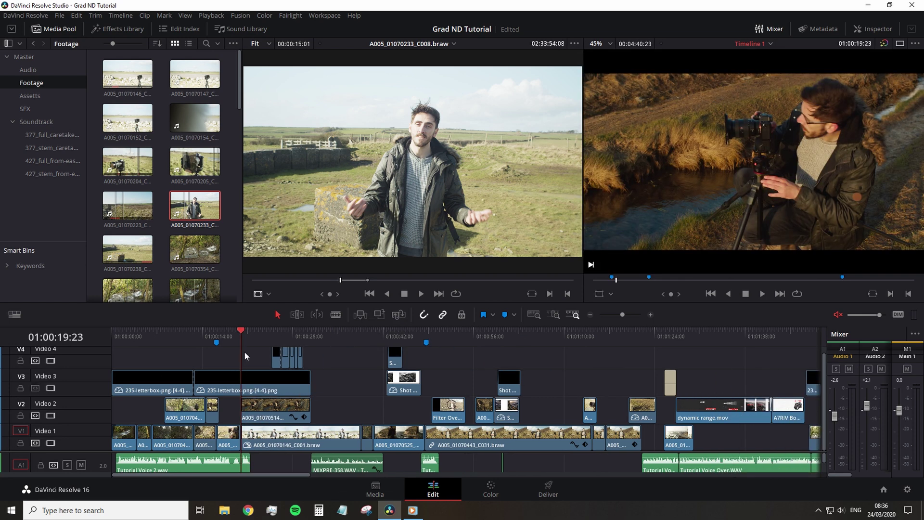
{"action": "left_click", "coordinate": [361, 315]}
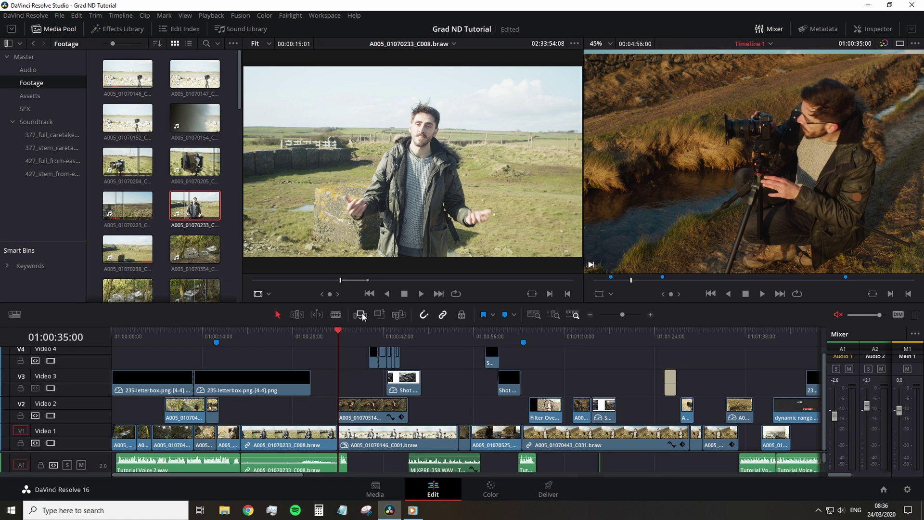
{"action": "key", "text": "ctrl+z"}
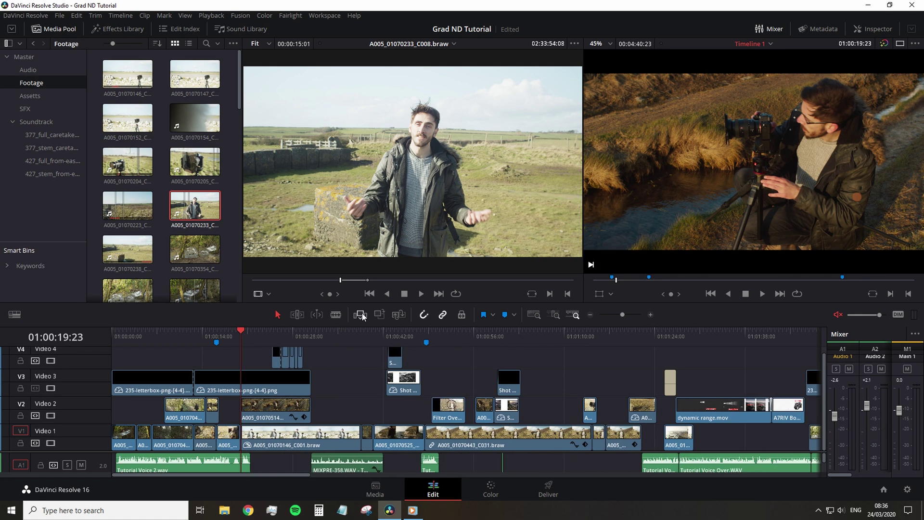
{"action": "left_click", "coordinate": [361, 313]}
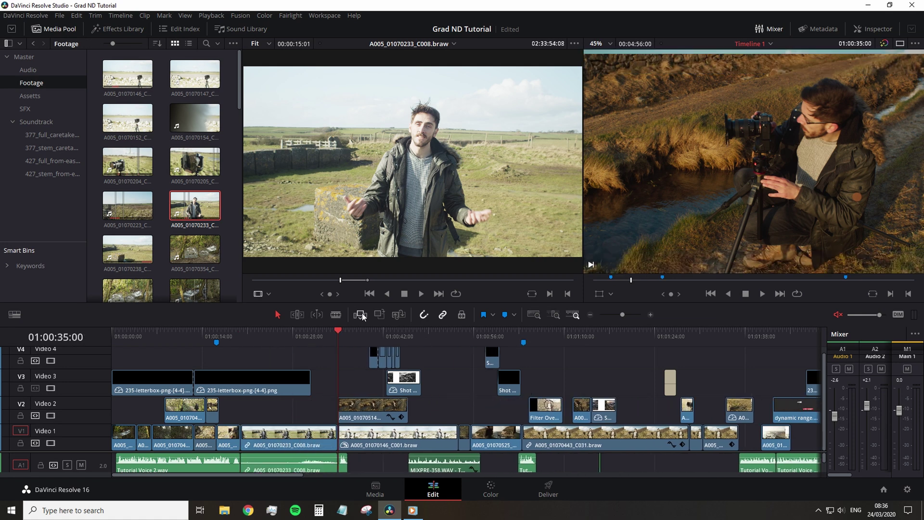
{"action": "key", "text": "ctrl+z"}
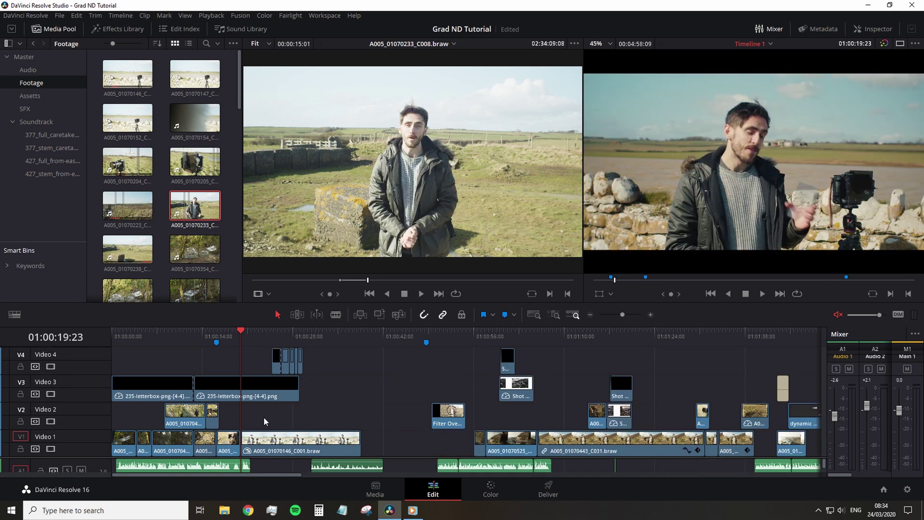
{"action": "key", "text": "ctrl+z"}
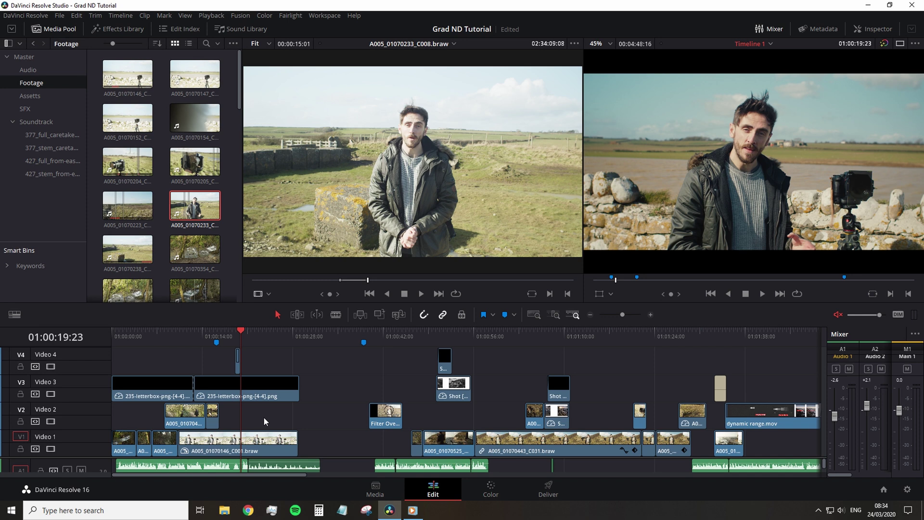
{"action": "key", "text": "ctrl+shift+z"}
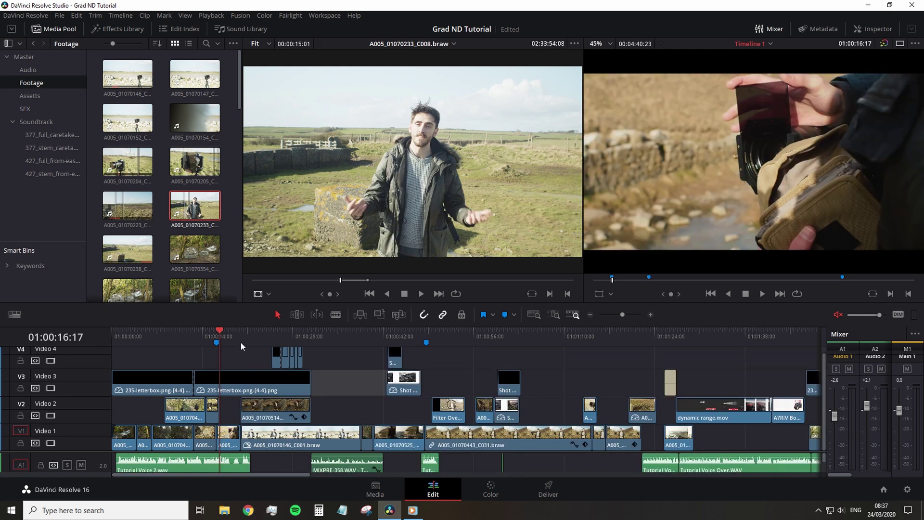
Set an out point at 01:00:30:21, exclude V1 and V4, and delete the marked range
{"action": "mouse_move", "coordinate": [240, 341]}
{"action": "left_mouse_down"}
{"action": "mouse_move", "coordinate": [253, 339]}
{"action": "mouse_move", "coordinate": [236, 339]}
{"action": "left_mouse_up"}
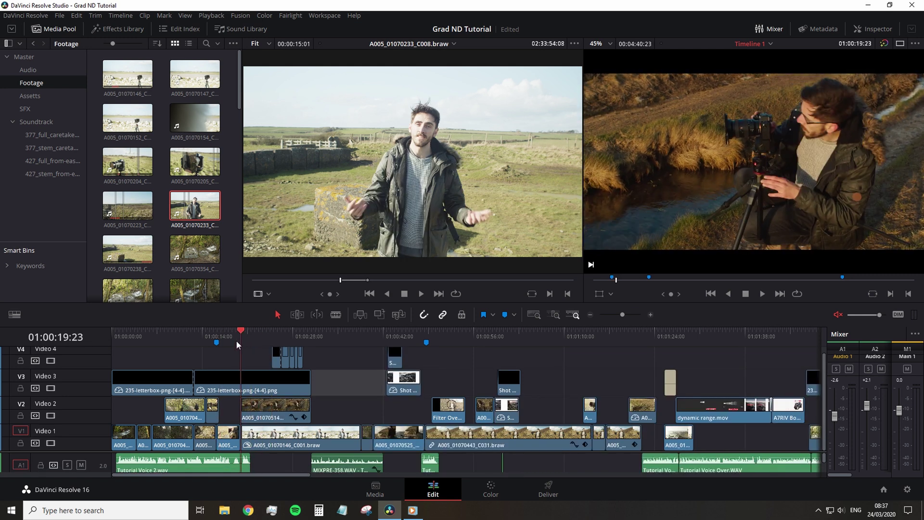
{"action": "left_click", "coordinate": [312, 336]}
{"action": "key", "text": "o"}
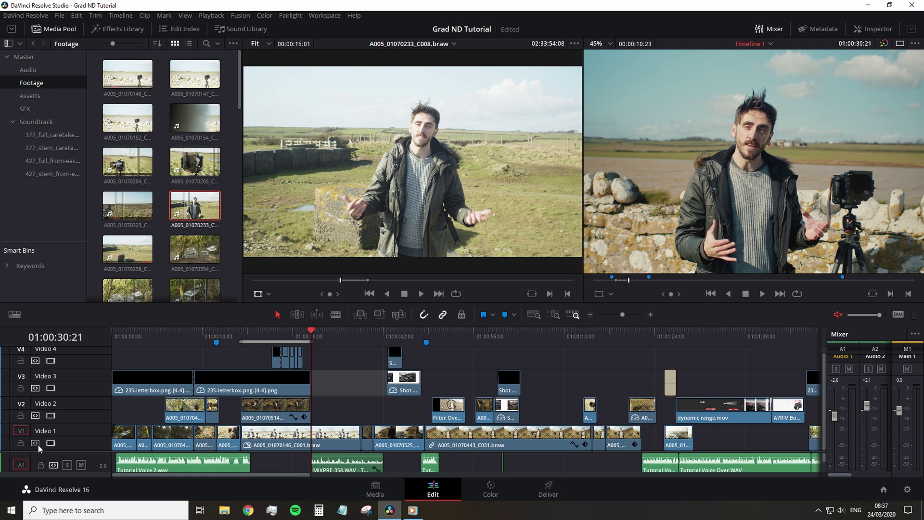
{"action": "left_click", "coordinate": [38, 444]}
{"action": "left_click", "coordinate": [37, 362]}
{"action": "key", "text": "Delete"}
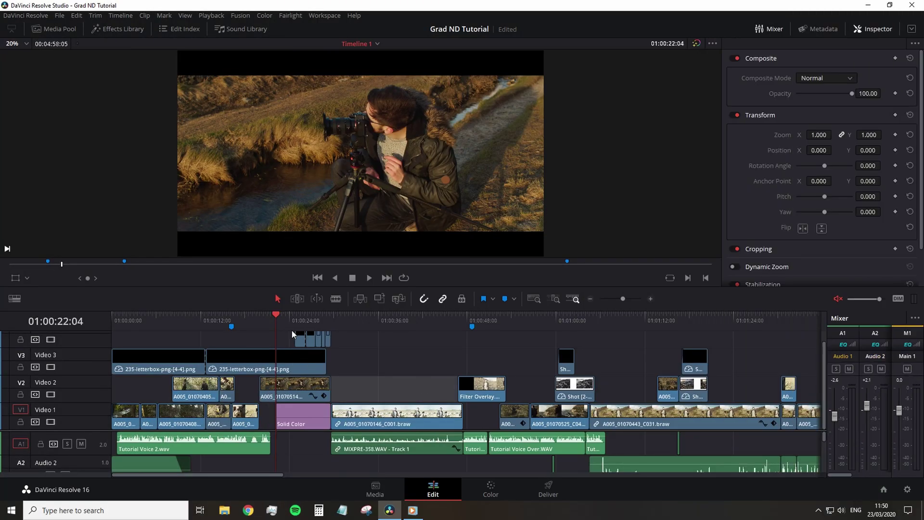
Try the dynamic trim, blade and trim modes, ending with dynamic trimming off
{"action": "left_click", "coordinate": [297, 299]}
{"action": "left_click", "coordinate": [316, 298]}
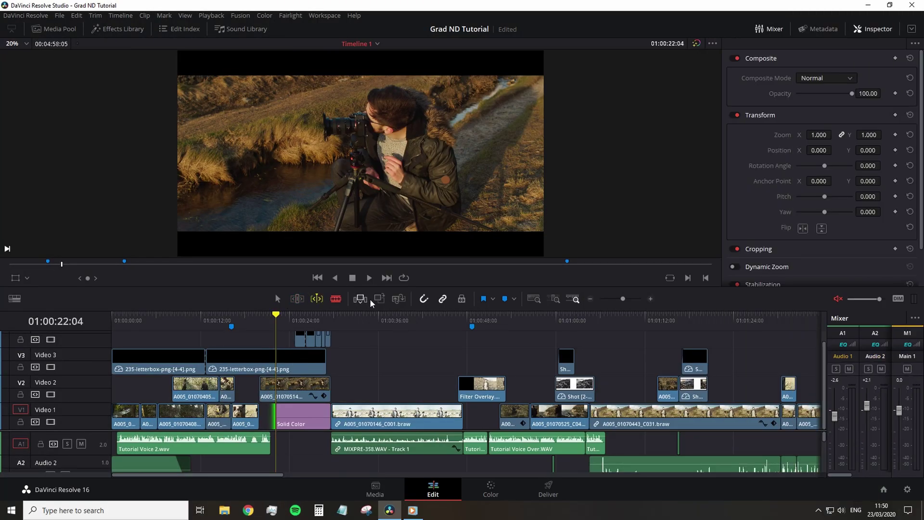
{"action": "left_click", "coordinate": [296, 298]}
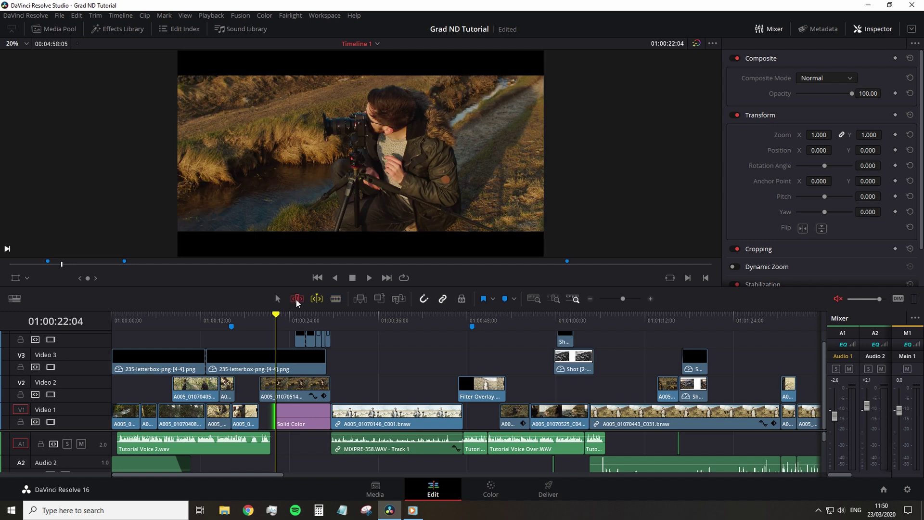
{"action": "key", "text": "w"}
Select A005_01070146_C001 and later Video 1 clips forward and push them about a second later
{"action": "key", "text": "y"}
{"action": "left_click", "coordinate": [354, 319]}
{"action": "key", "text": "y"}
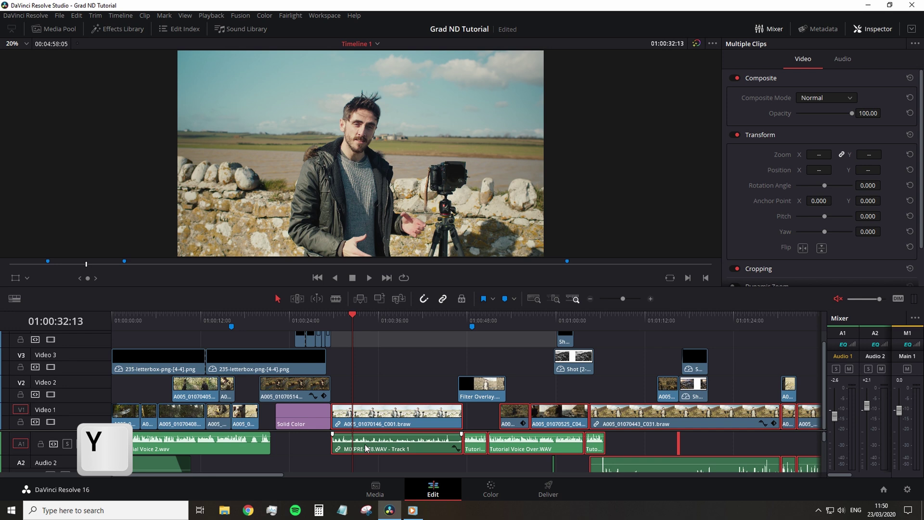
{"action": "mouse_move", "coordinate": [369, 418]}
{"action": "left_mouse_down"}
{"action": "mouse_move", "coordinate": [502, 418]}
{"action": "mouse_move", "coordinate": [364, 417]}
{"action": "mouse_move", "coordinate": [384, 415]}
{"action": "left_mouse_up"}
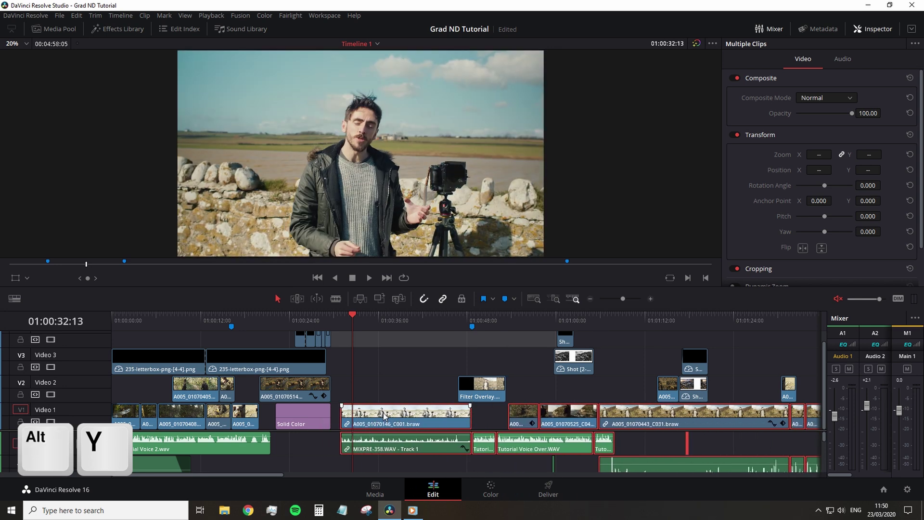
Try sliding later clips on all tracks, undo it, deselect, and disable V4 auto track select
{"action": "key", "text": "alt+y"}
{"action": "mouse_move", "coordinate": [384, 415]}
{"action": "left_mouse_down"}
{"action": "mouse_move", "coordinate": [532, 417]}
{"action": "mouse_move", "coordinate": [383, 425]}
{"action": "left_mouse_up"}
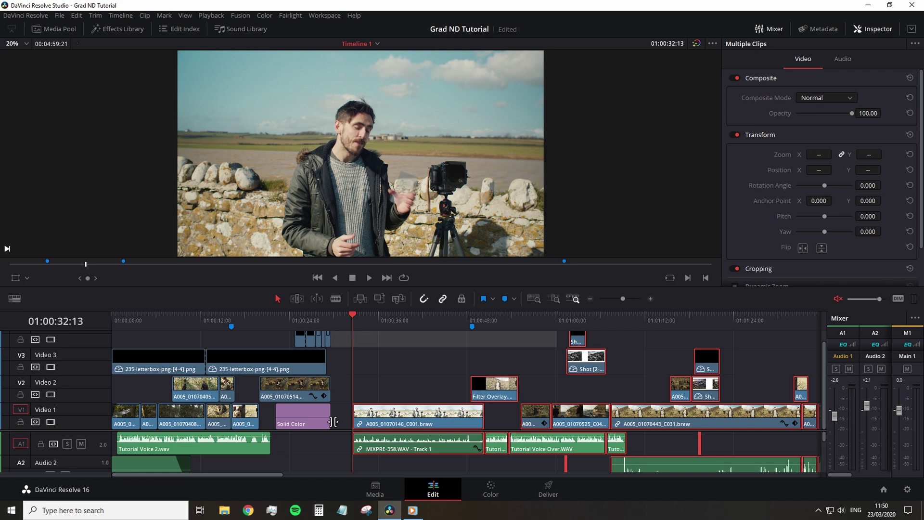
{"action": "key", "text": "ctrl+z"}
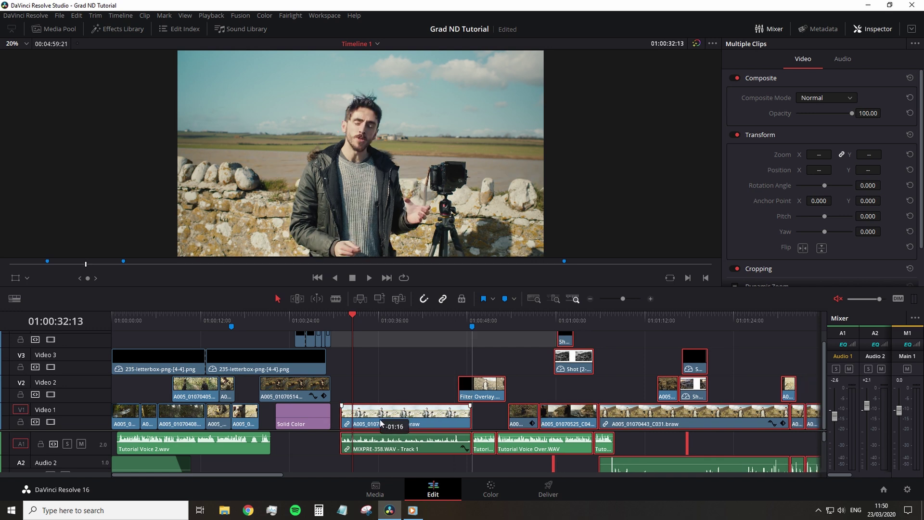
{"action": "left_click", "coordinate": [382, 395]}
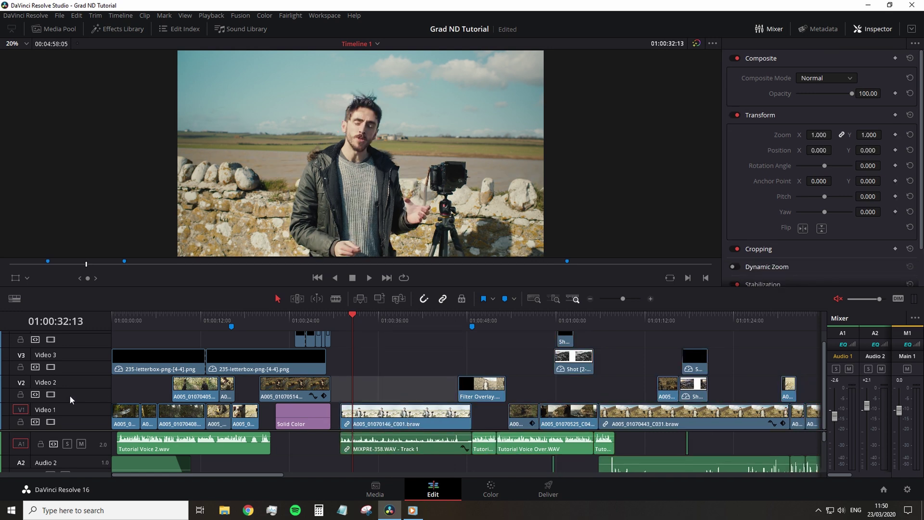
{"action": "left_click", "coordinate": [37, 336]}
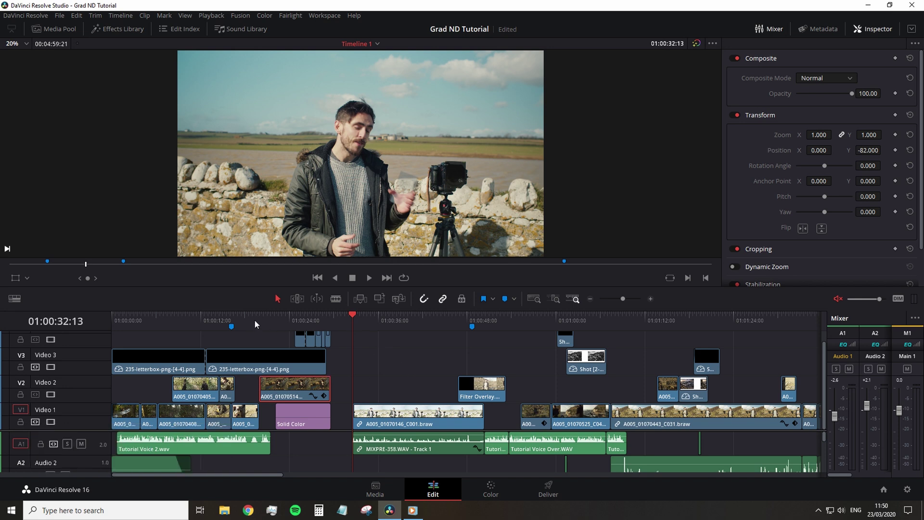
Fast-forward the edit with Shift+L, stop, then play in reverse and stop near 01:00:34
{"action": "left_click_drag", "start_coordinate": [363, 321], "coordinate": [357, 324]}
{"action": "key", "text": "shift"}
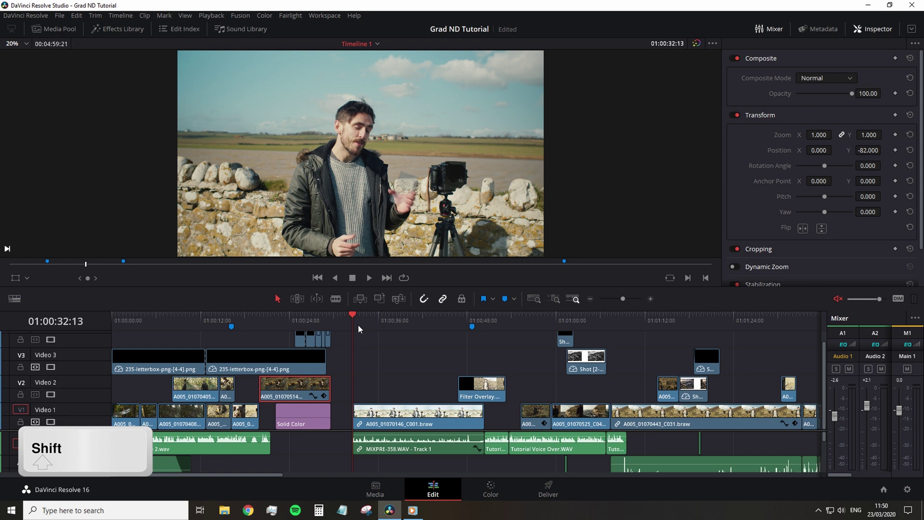
{"action": "key", "text": "shift+l"}
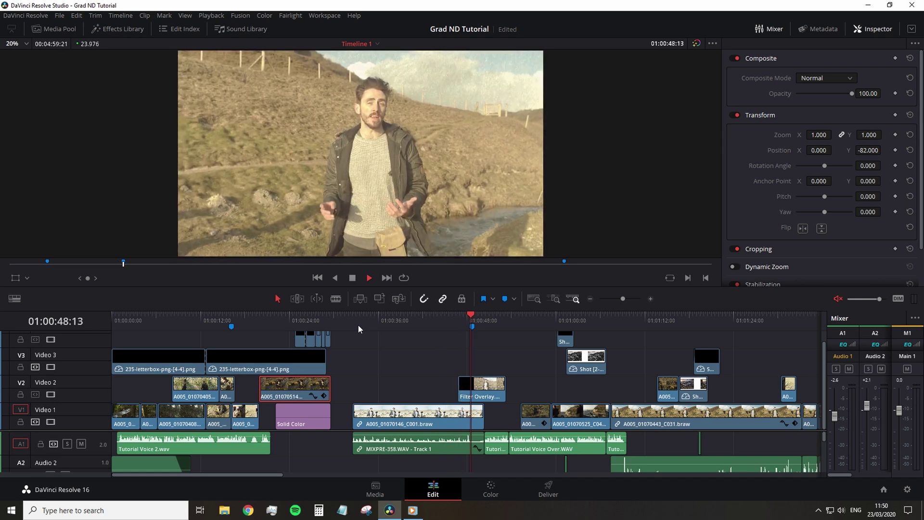
{"action": "key", "text": "k"}
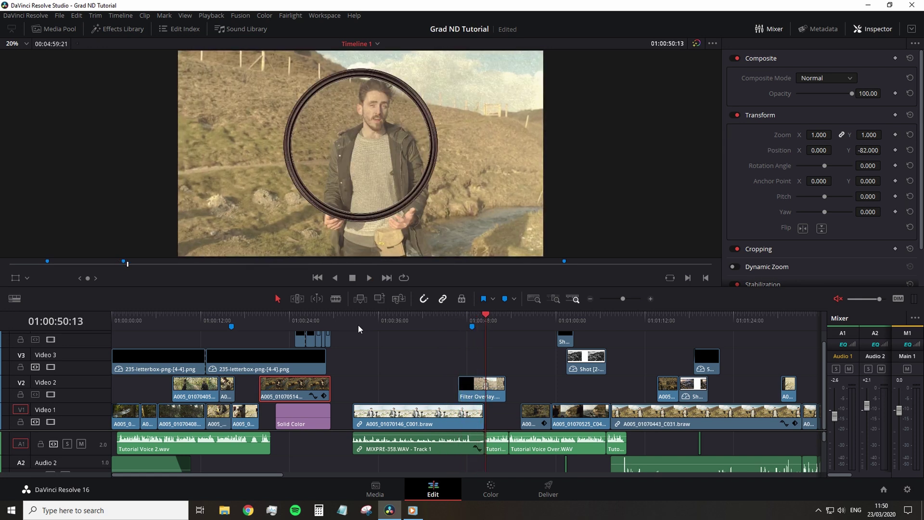
{"action": "key", "text": "j"}
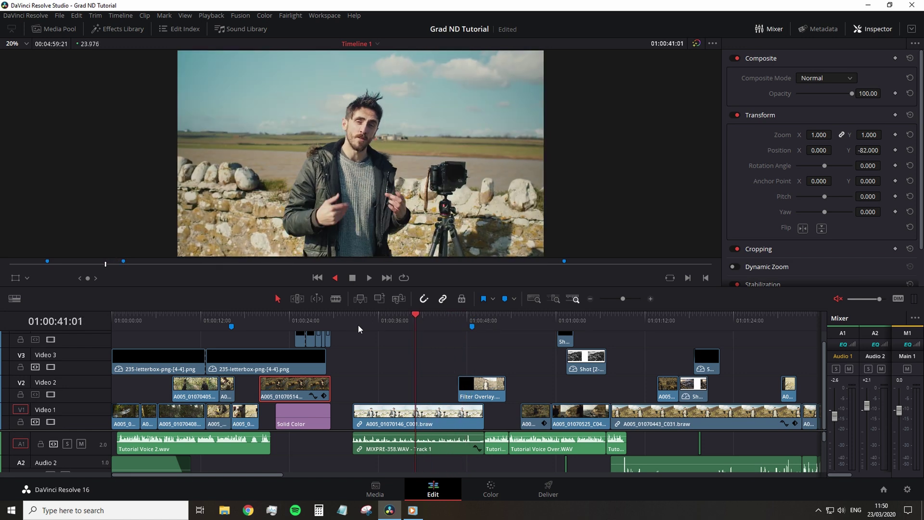
{"action": "key", "text": "k"}
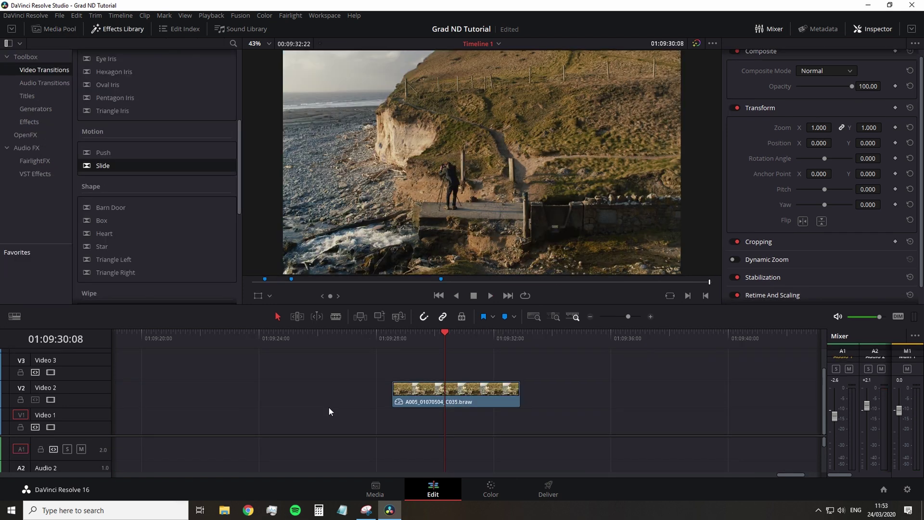
Select A005_01070504_C035, nudge it frames earlier and later, then enter Trim Edit mode
{"action": "key", "text": "comma"}
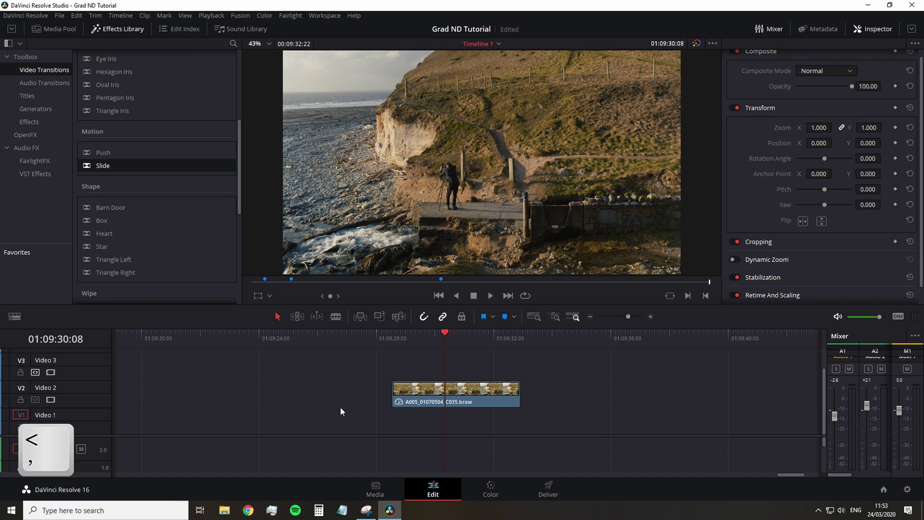
{"action": "left_click", "coordinate": [409, 400]}
{"action": "key", "text": "comma"}
{"action": "key", "text": "comma"}
{"action": "key", "text": "comma"}
{"action": "key", "text": "comma"}
{"action": "key", "text": "comma"}
{"action": "key", "text": "period"}
{"action": "key", "text": "period"}
{"action": "key", "text": "period"}
{"action": "key", "text": "period"}
{"action": "key", "text": "period"}
{"action": "key", "text": "period"}
{"action": "key", "text": "period"}
{"action": "key", "text": "period"}
{"action": "key", "text": "period"}
{"action": "key", "text": "period"}
{"action": "key", "text": "period"}
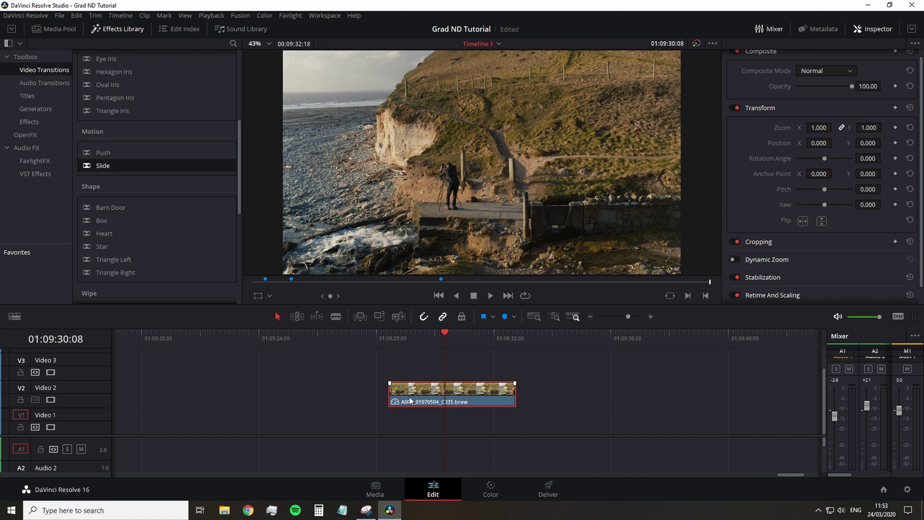
{"action": "key", "text": "comma"}
{"action": "key", "text": "comma"}
{"action": "key", "text": "comma"}
{"action": "key", "text": "comma"}
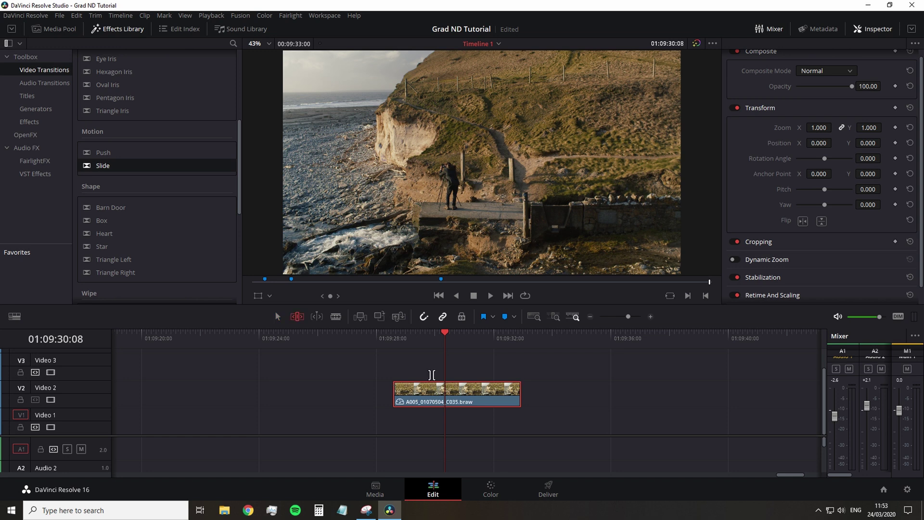
{"action": "key", "text": "t"}
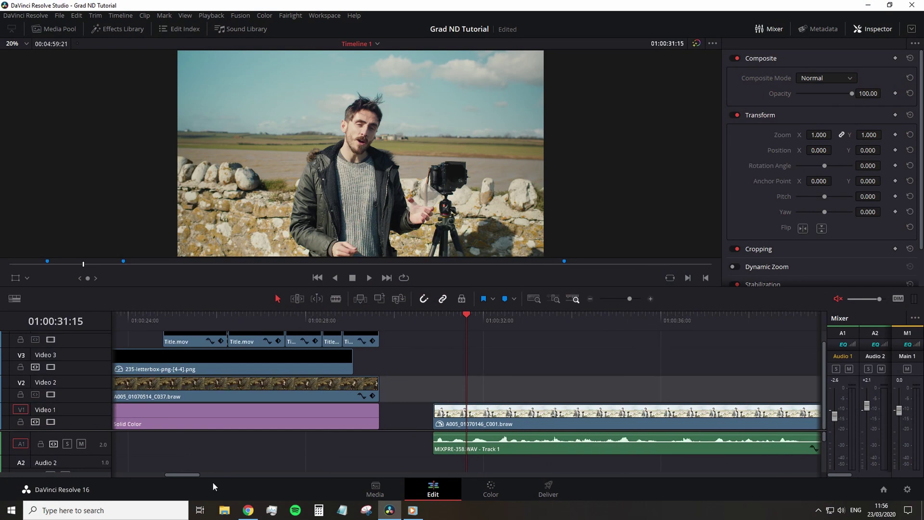
Select A005_01070146_C001, show its retime controls with Ctrl+R, and play back its speed changes
{"action": "left_click_drag", "start_coordinate": [183, 474], "coordinate": [198, 475]}
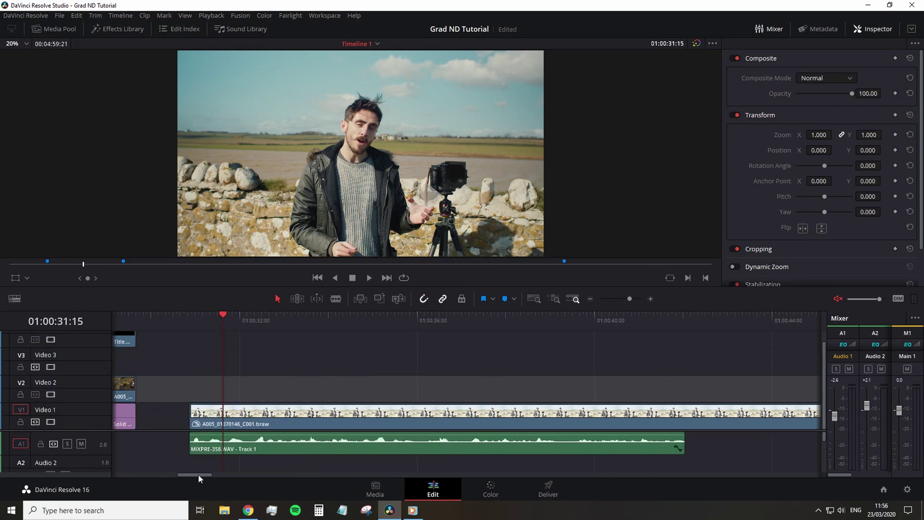
{"action": "left_click", "coordinate": [242, 415]}
{"action": "right_click", "coordinate": [242, 415]}
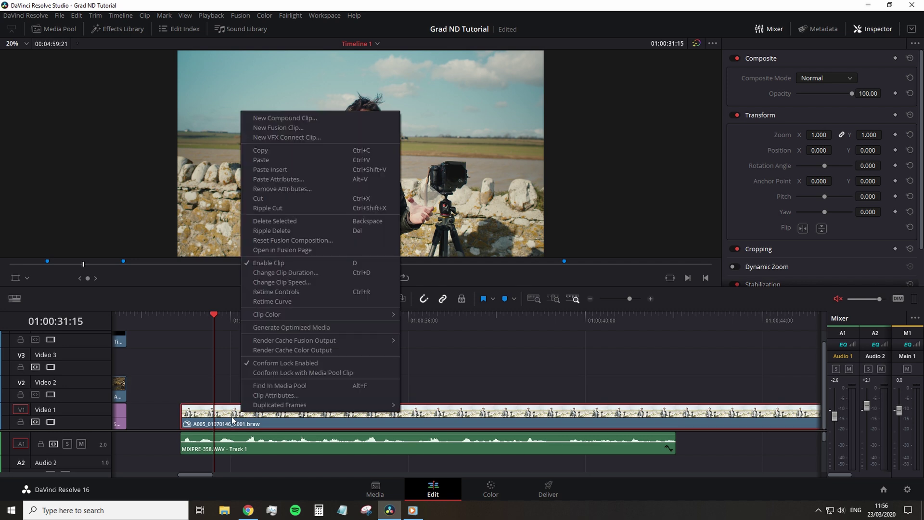
{"action": "left_click", "coordinate": [233, 420]}
{"action": "key", "text": "ctrl+r"}
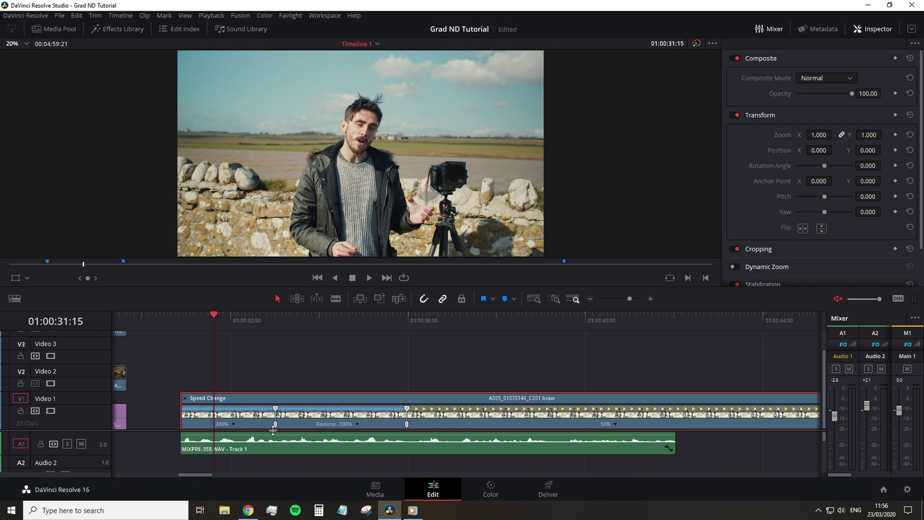
{"action": "key", "text": "space"}
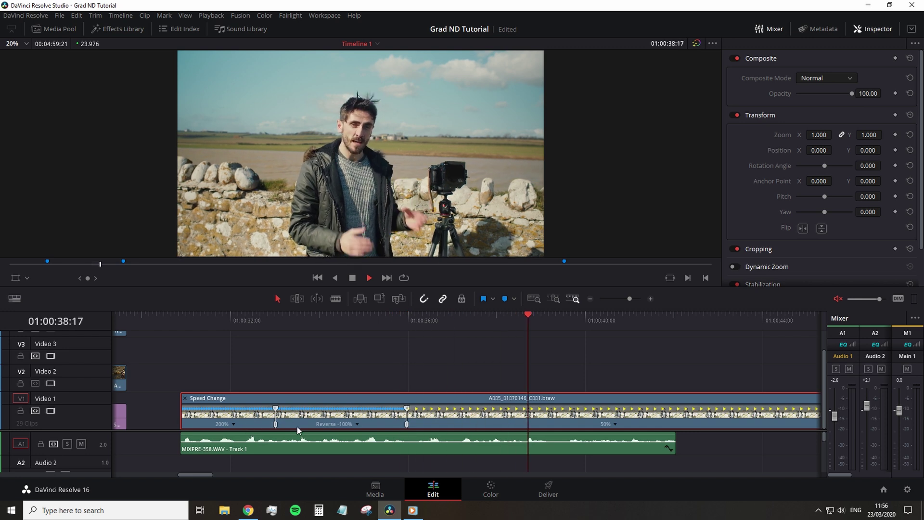
{"action": "scroll", "coordinate": [270, 426], "scroll_direction": "down", "scroll_amount": 1}
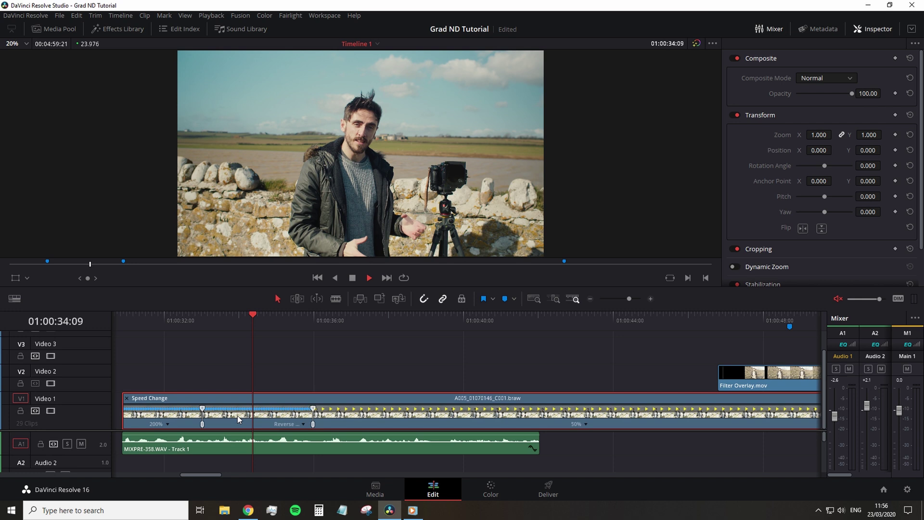
{"action": "key", "text": "space"}
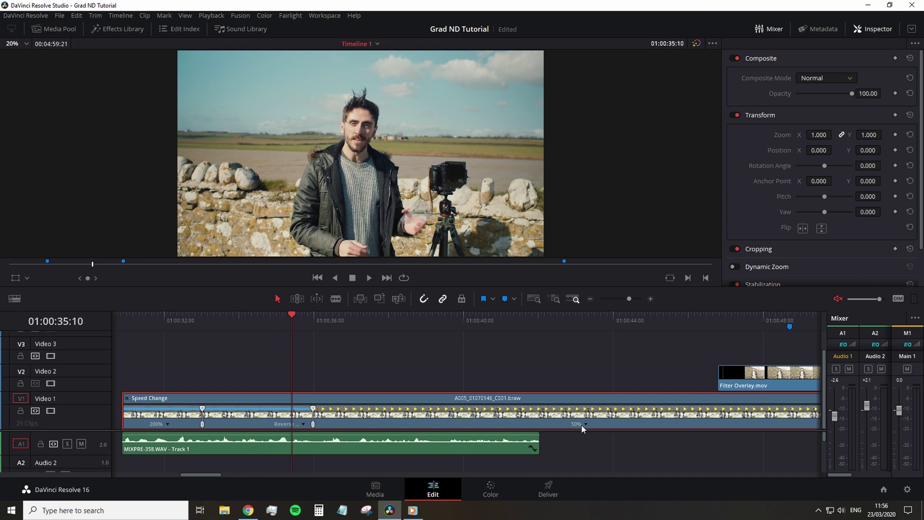
Drag the speed points to stretch the reverse section to -36% and trim the clip end
{"action": "mouse_move", "coordinate": [314, 423]}
{"action": "left_mouse_down"}
{"action": "mouse_move", "coordinate": [411, 418]}
{"action": "mouse_move", "coordinate": [298, 424]}
{"action": "left_mouse_up"}
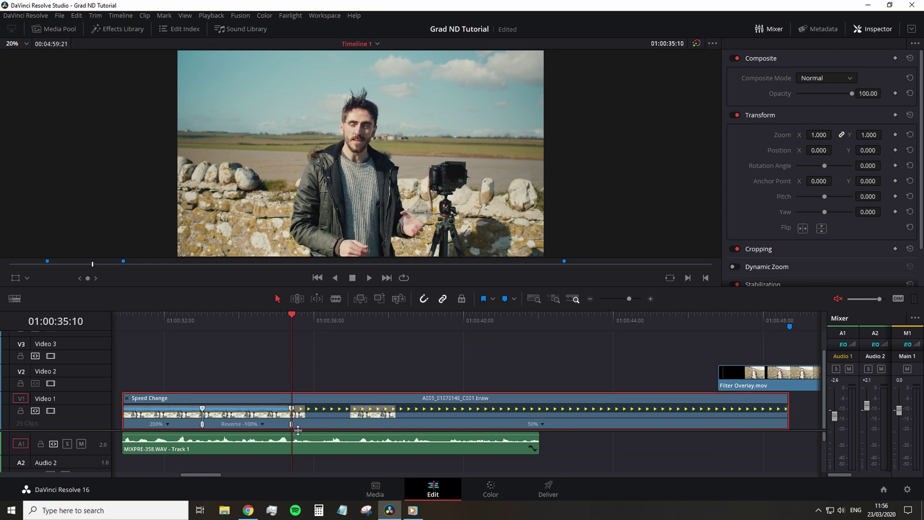
{"action": "scroll", "coordinate": [299, 424], "scroll_direction": "down", "scroll_amount": 4}
{"action": "scroll", "coordinate": [350, 400], "scroll_direction": "down", "scroll_amount": 1}
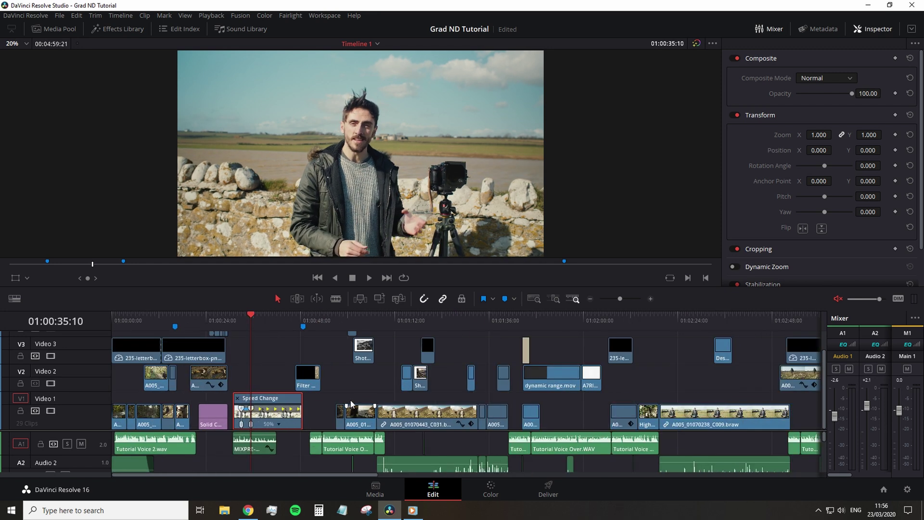
{"action": "left_click", "coordinate": [344, 319]}
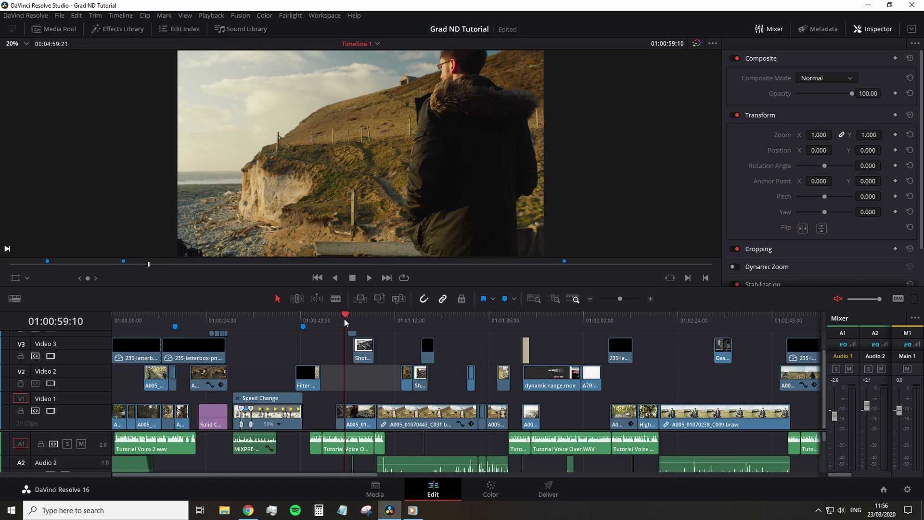
{"action": "left_click", "coordinate": [276, 423]}
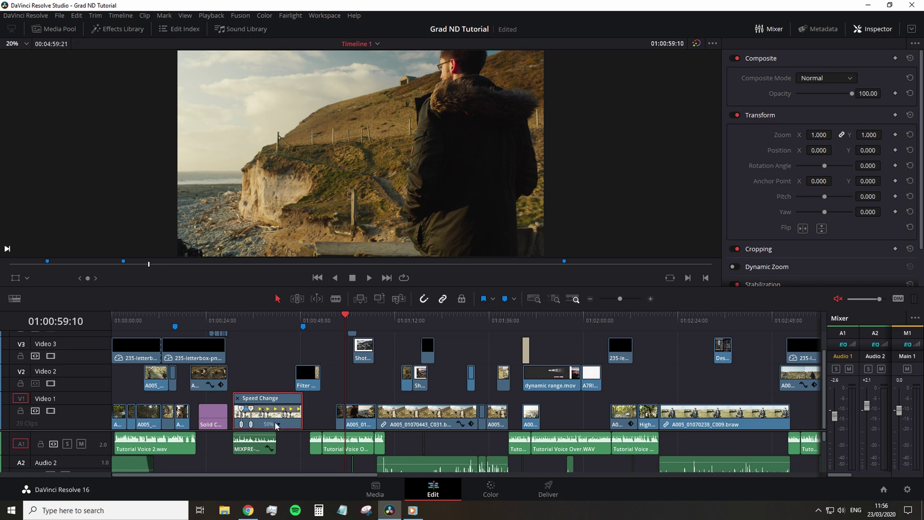
{"action": "left_click", "coordinate": [279, 319]}
{"action": "scroll", "coordinate": [286, 417], "scroll_direction": "up", "scroll_amount": 2}
{"action": "scroll", "coordinate": [288, 421], "scroll_direction": "up", "scroll_amount": 3}
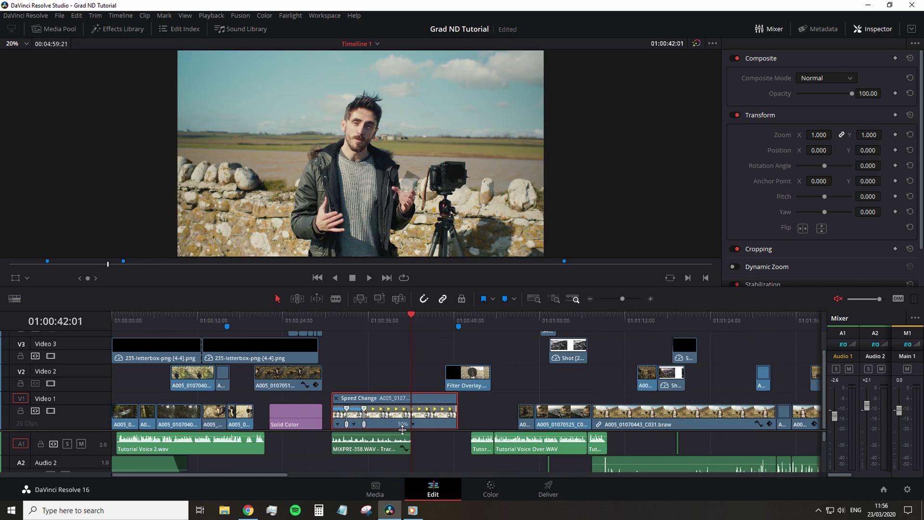
{"action": "left_click_drag", "start_coordinate": [387, 413], "coordinate": [438, 409]}
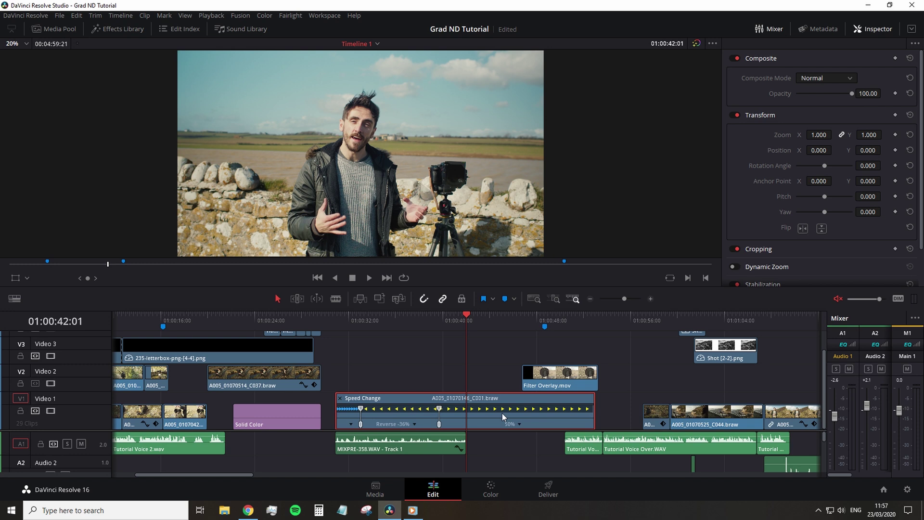
{"action": "left_click_drag", "start_coordinate": [596, 411], "coordinate": [641, 407]}
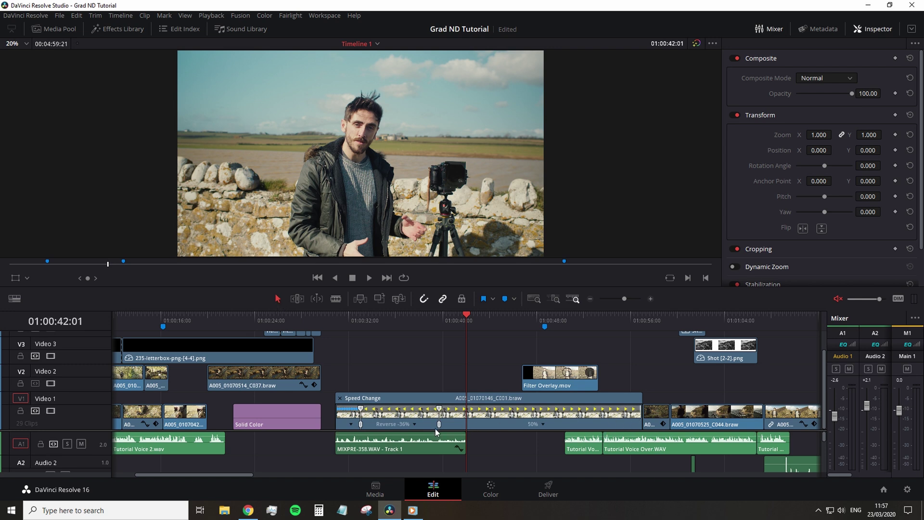
{"action": "mouse_move", "coordinate": [440, 426]}
{"action": "left_mouse_down"}
{"action": "mouse_move", "coordinate": [516, 423]}
{"action": "mouse_move", "coordinate": [435, 428]}
{"action": "left_mouse_up"}
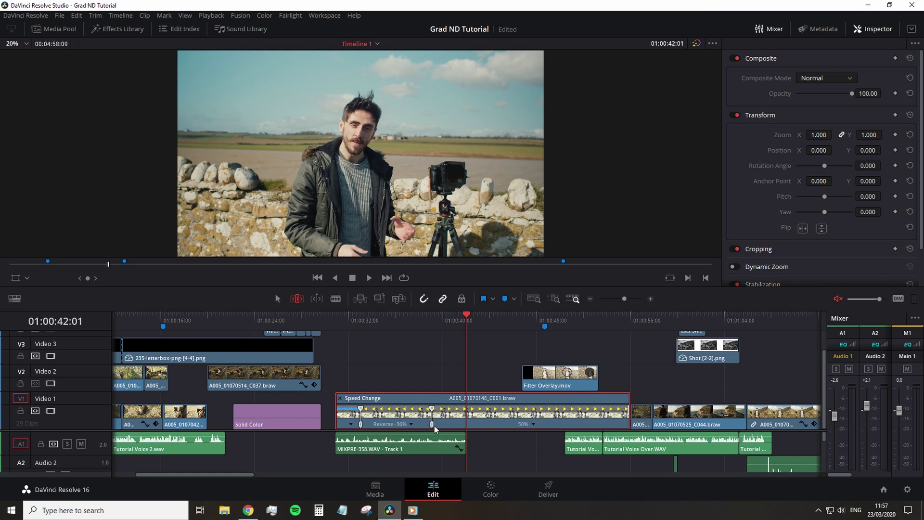
Change the final section's speed from 50% to 75%, then to 100%
{"action": "left_click", "coordinate": [532, 424]}
{"action": "mouse_move", "coordinate": [569, 440]}
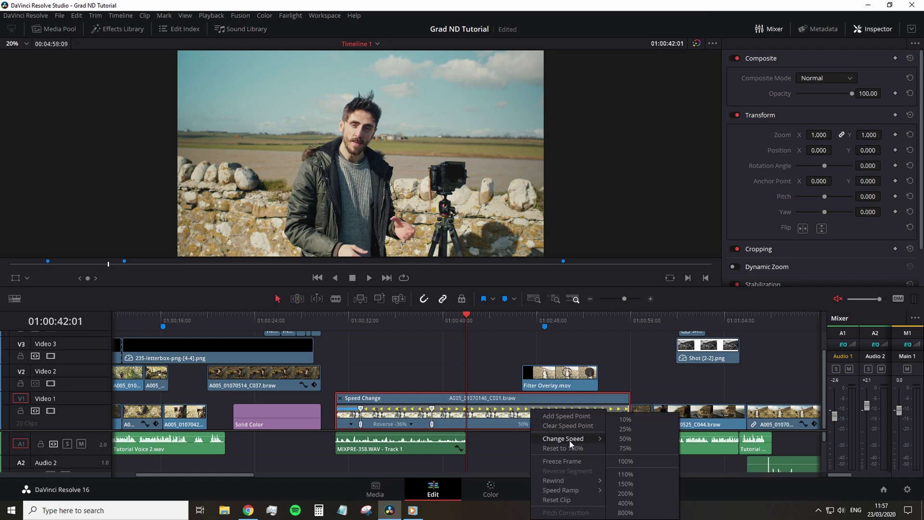
{"action": "left_click", "coordinate": [626, 448]}
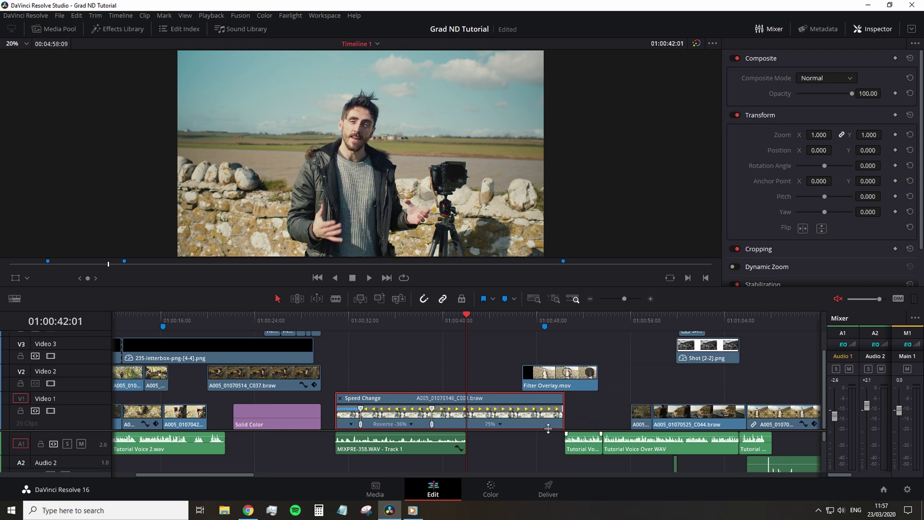
{"action": "left_click", "coordinate": [498, 422]}
{"action": "mouse_move", "coordinate": [542, 435]}
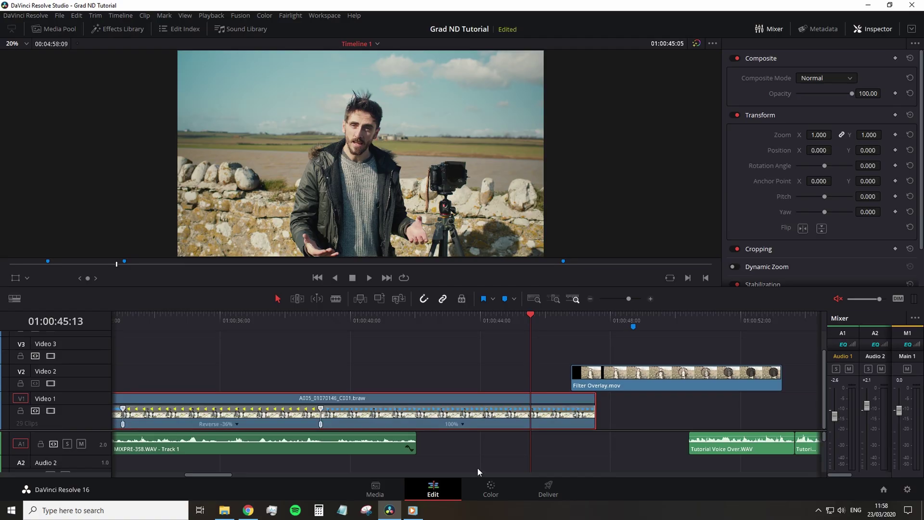
Add a speed point at the playhead in the 100% section and insert a freeze frame there
{"action": "left_click", "coordinate": [463, 424]}
{"action": "left_click", "coordinate": [499, 414]}
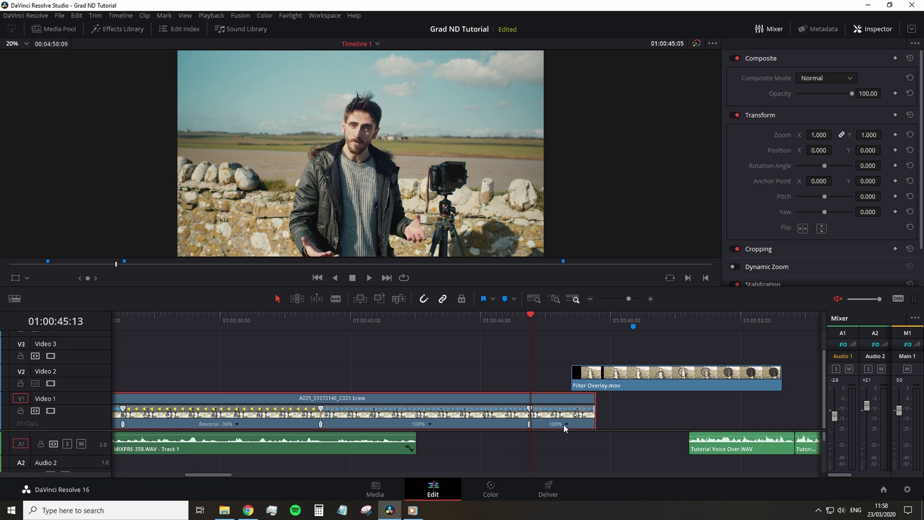
{"action": "left_click", "coordinate": [567, 424]}
{"action": "left_click", "coordinate": [589, 460]}
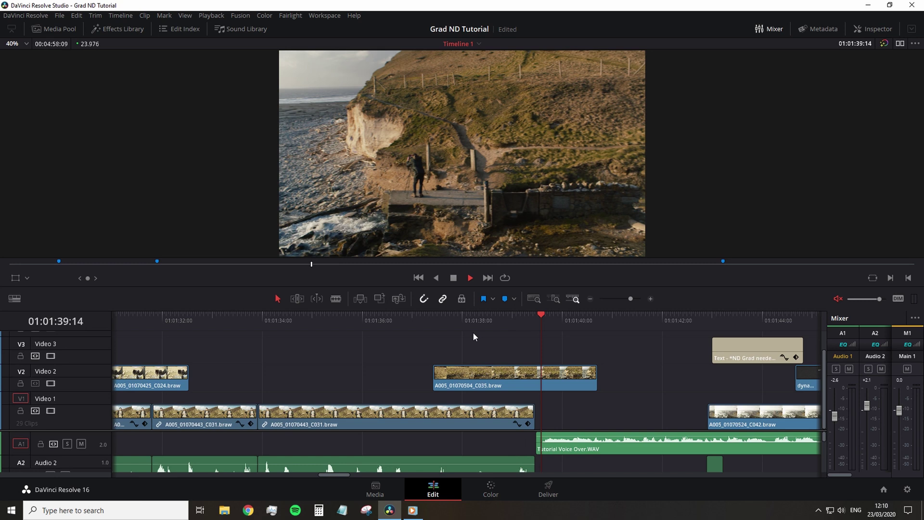
Scrub into A005_01070504_C035, switch its Retime Process to Optical Flow, then back to Project Settings
{"action": "left_click", "coordinate": [452, 324]}
{"action": "left_click_drag", "start_coordinate": [452, 324], "coordinate": [433, 324]}
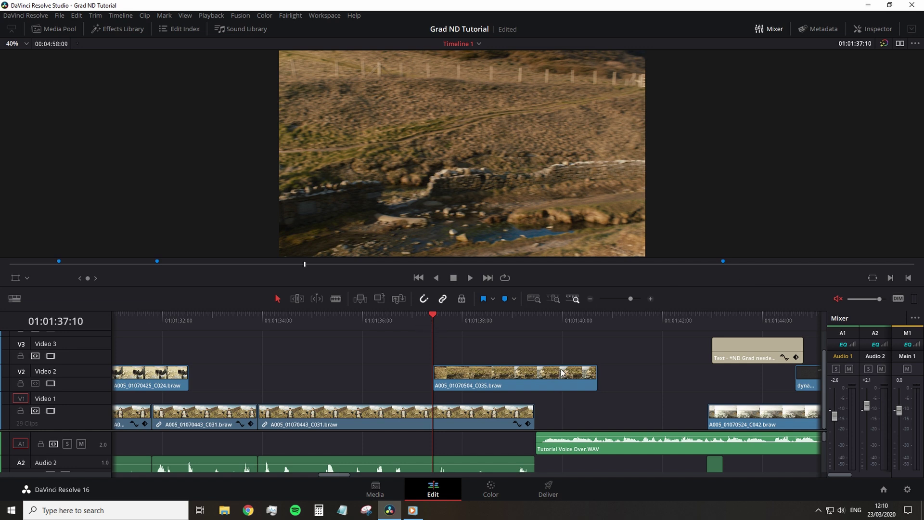
{"action": "left_click", "coordinate": [873, 31]}
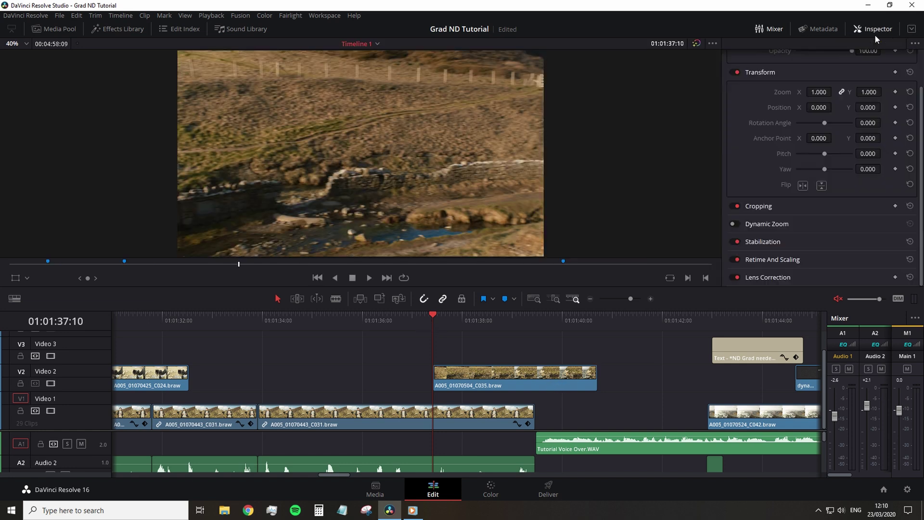
{"action": "left_click", "coordinate": [767, 262]}
{"action": "scroll", "coordinate": [767, 261], "scroll_direction": "down", "scroll_amount": 1}
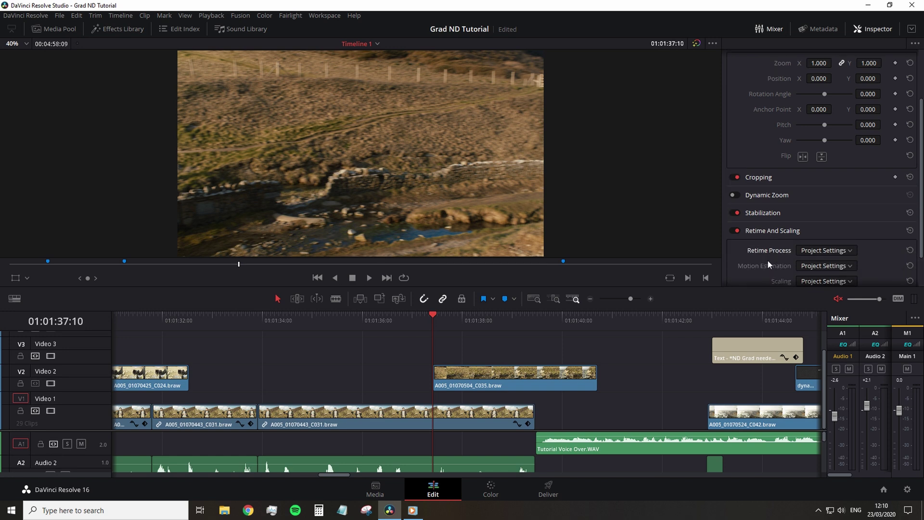
{"action": "left_click", "coordinate": [824, 250]}
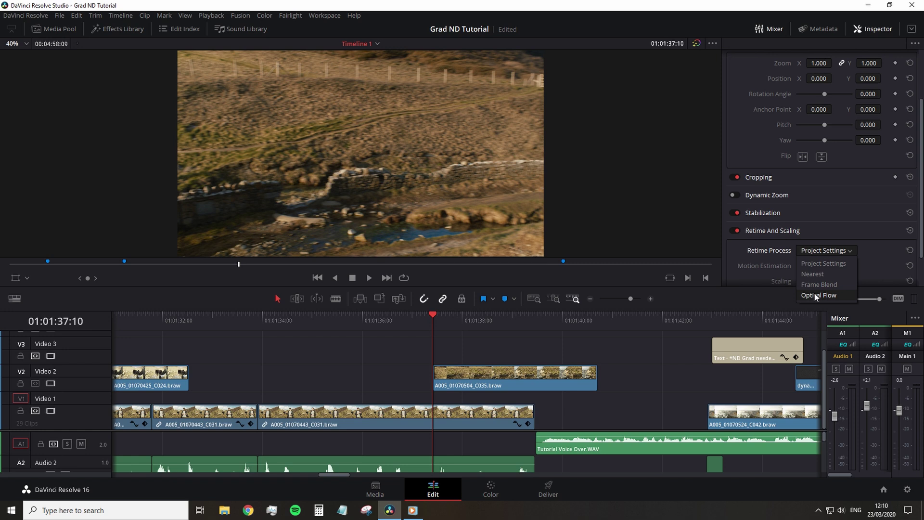
{"action": "left_click", "coordinate": [814, 294]}
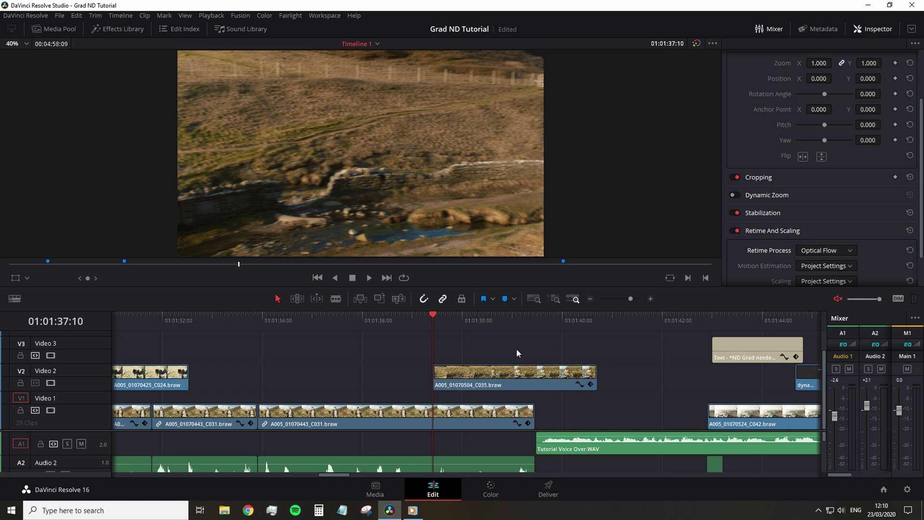
{"action": "left_click", "coordinate": [819, 263]}
{"action": "scroll", "coordinate": [761, 244], "scroll_direction": "down", "scroll_amount": 1}
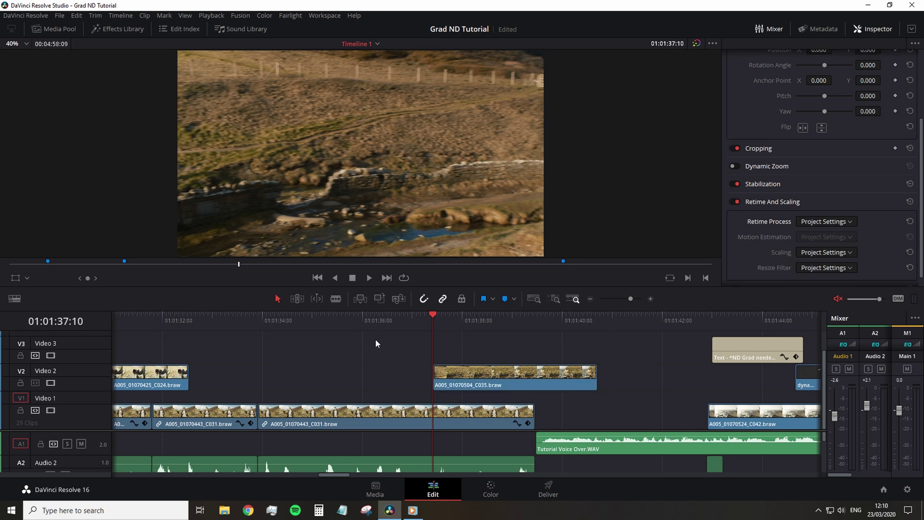
{"action": "left_click_drag", "start_coordinate": [449, 319], "coordinate": [471, 322]}
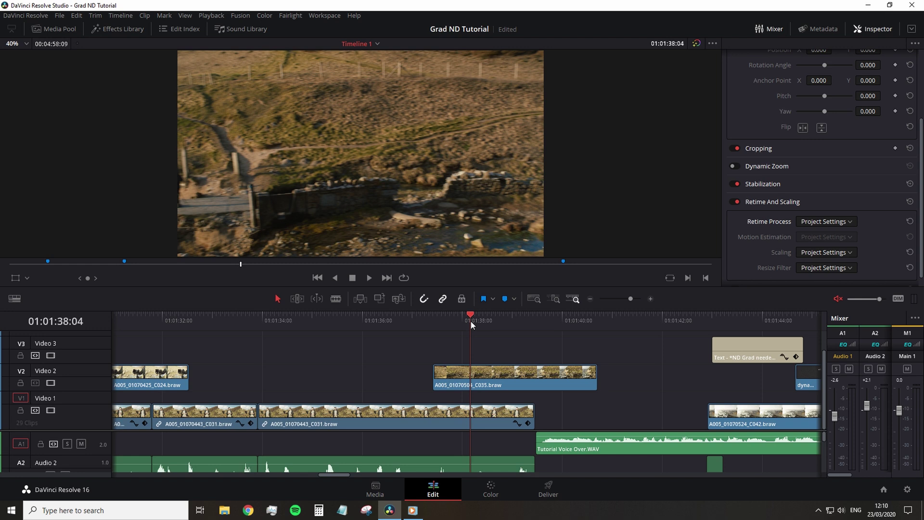
Select A005_01070504_C035, show its retime controls and play it at normal speed
{"action": "left_click", "coordinate": [493, 374]}
{"action": "key", "text": "ctrl+r"}
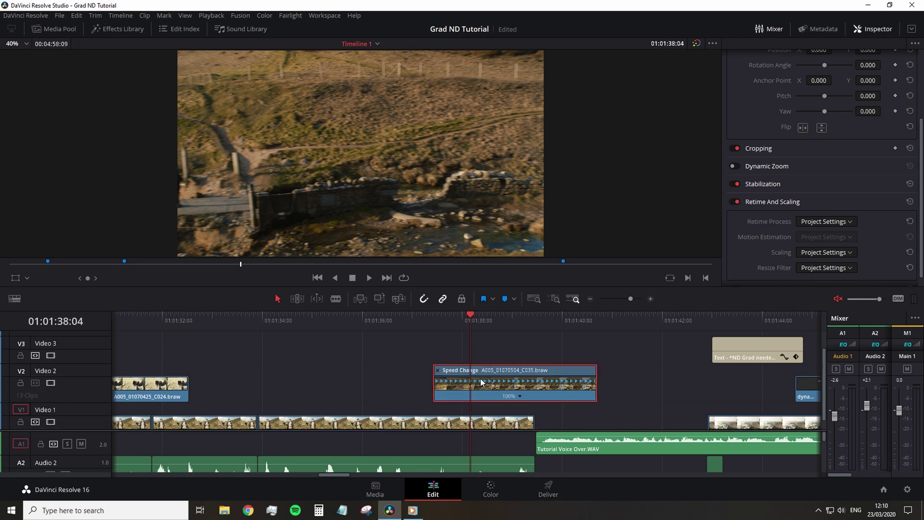
{"action": "key", "text": "space"}
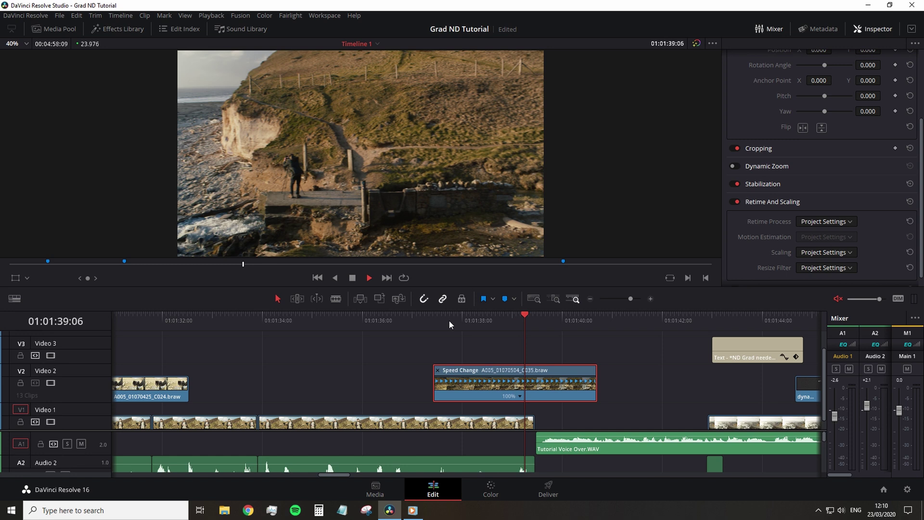
{"action": "left_click", "coordinate": [433, 323]}
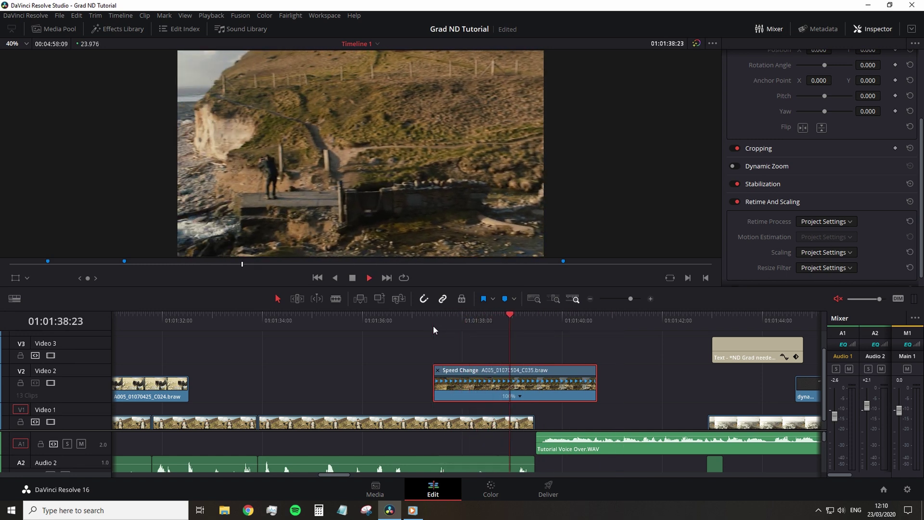
{"action": "left_click", "coordinate": [489, 320]}
Set Optical Flow retiming, change the clip speed to 75%, and play the result
{"action": "left_click", "coordinate": [826, 222]}
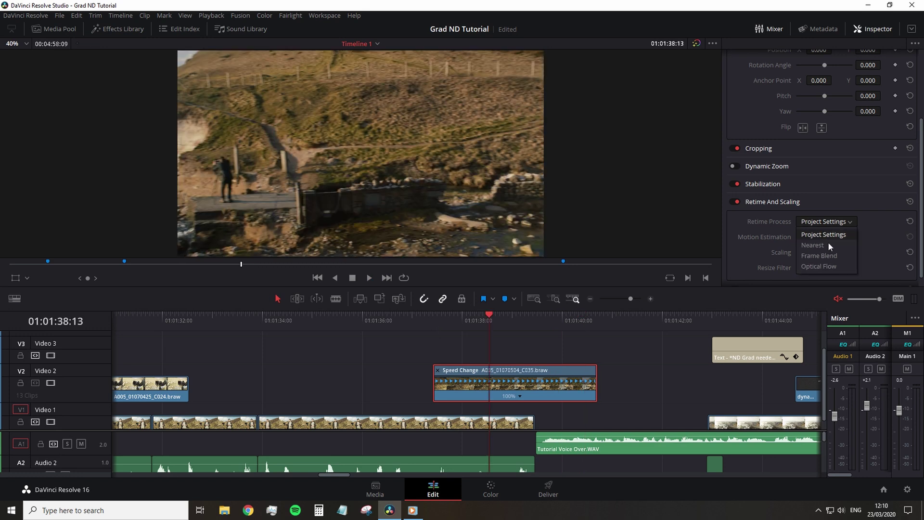
{"action": "left_click", "coordinate": [818, 264]}
{"action": "left_click", "coordinate": [519, 396]}
{"action": "mouse_move", "coordinate": [574, 433]}
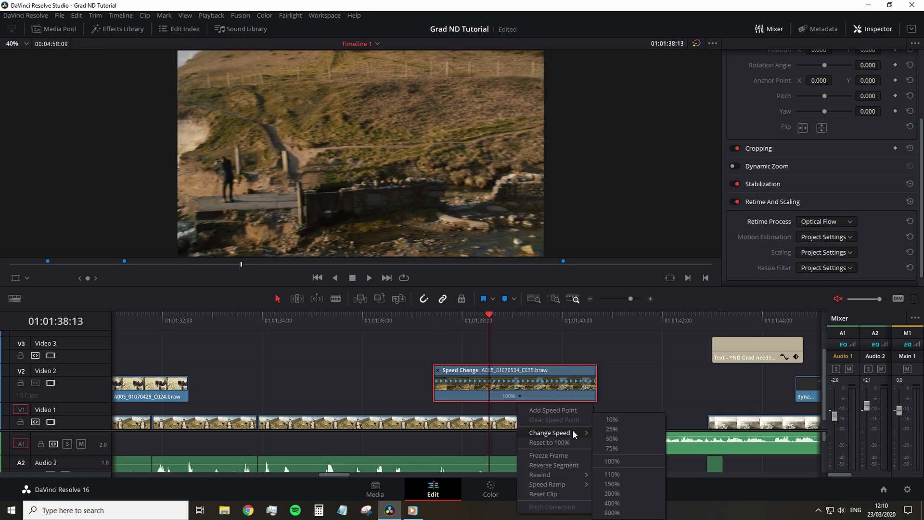
{"action": "left_click", "coordinate": [616, 447]}
{"action": "key", "text": "space"}
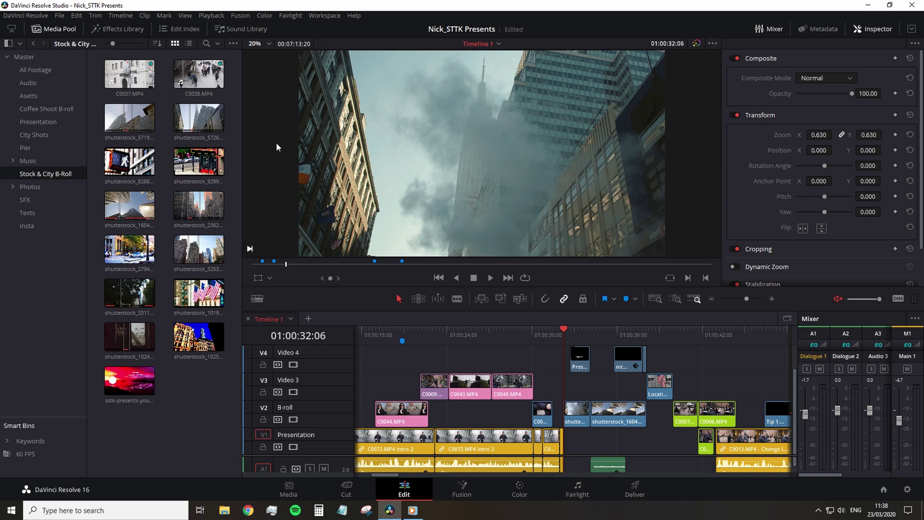
{"action": "left_click", "coordinate": [871, 28]}
{"action": "left_click", "coordinate": [872, 29]}
{"action": "left_click", "coordinate": [834, 29]}
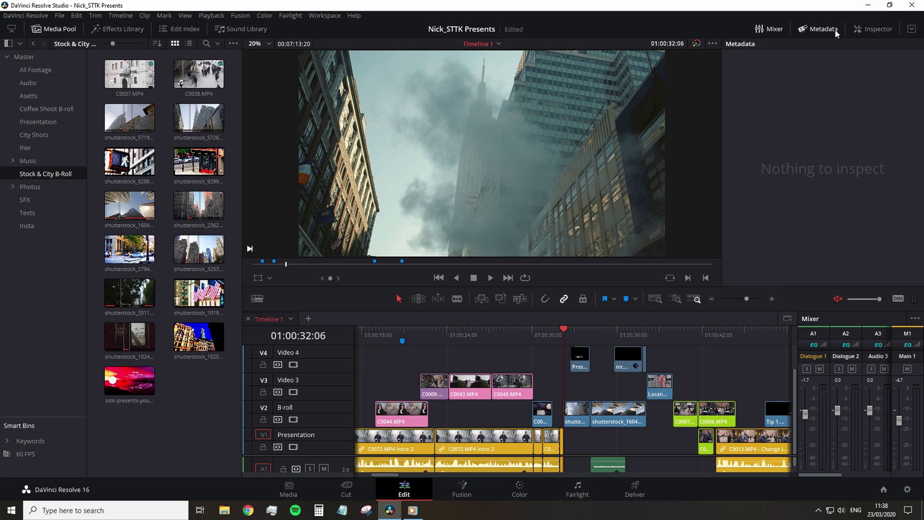
{"action": "left_click", "coordinate": [832, 31]}
{"action": "left_click", "coordinate": [883, 29]}
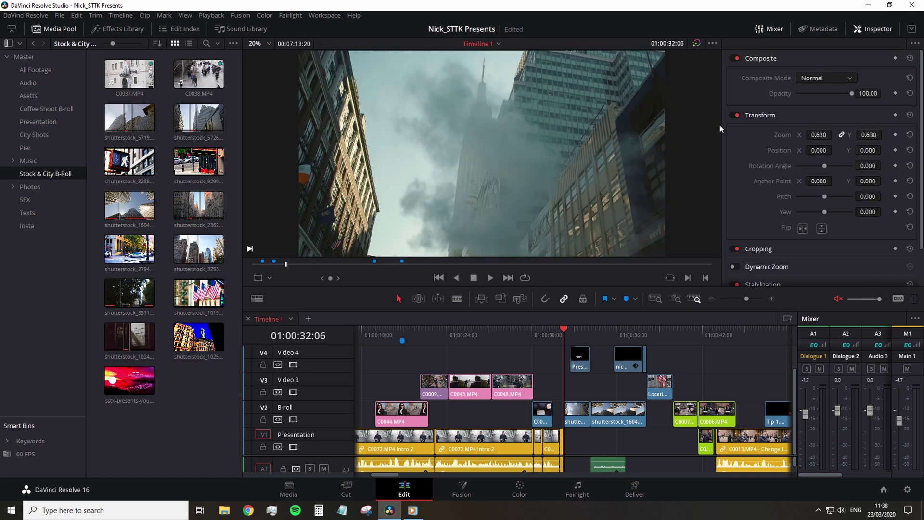
{"action": "left_click", "coordinate": [11, 30]}
{"action": "left_click", "coordinate": [11, 30]}
{"action": "left_click", "coordinate": [10, 31]}
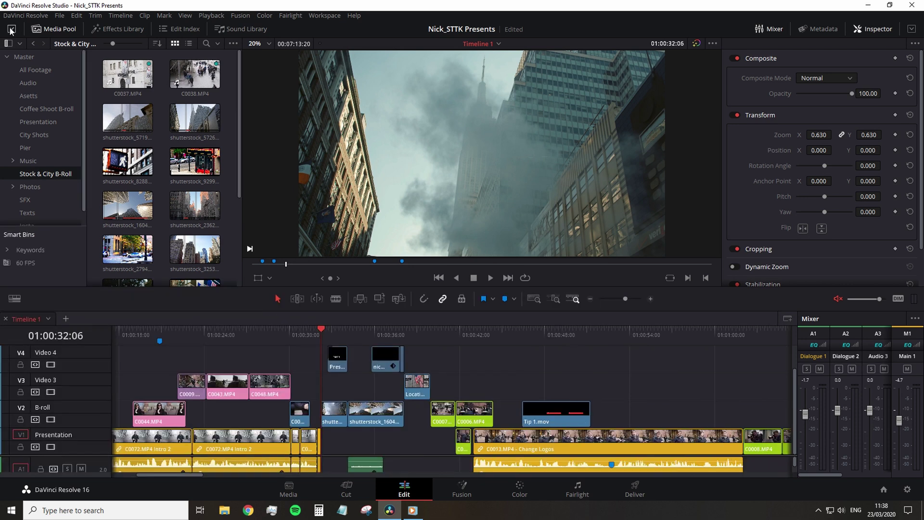
{"action": "left_click", "coordinate": [11, 30]}
{"action": "left_click", "coordinate": [118, 29]}
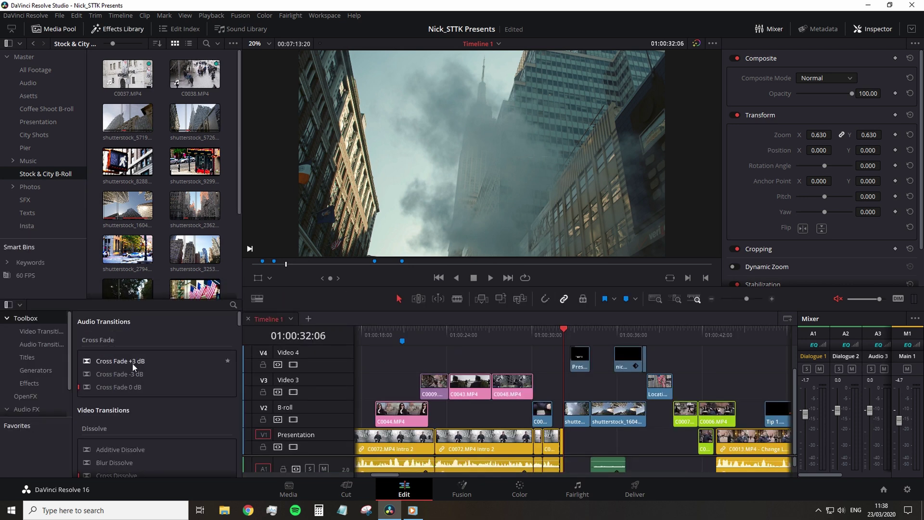
{"action": "left_click", "coordinate": [125, 30]}
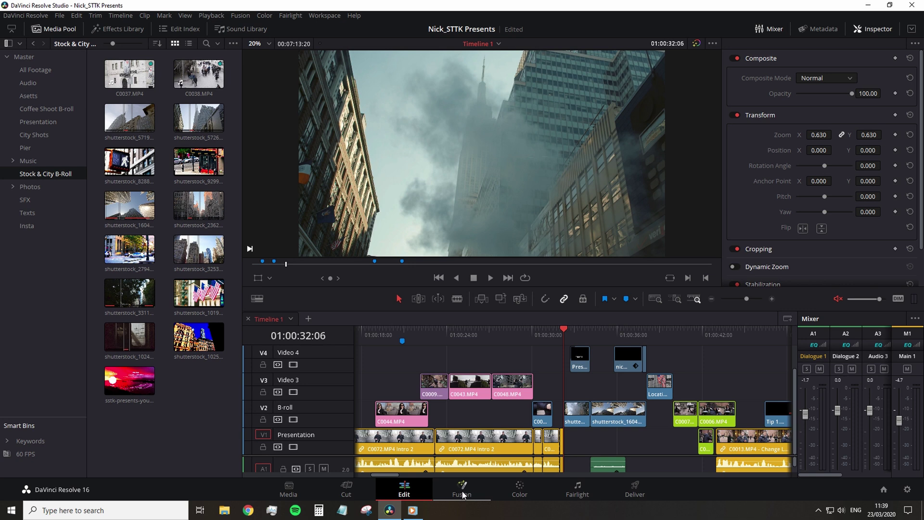
Glance at the Fusion page, then return to Edit and untick Cut, Fusion and Fairlight under Workspace > Show Page
{"action": "left_click", "coordinate": [467, 489]}
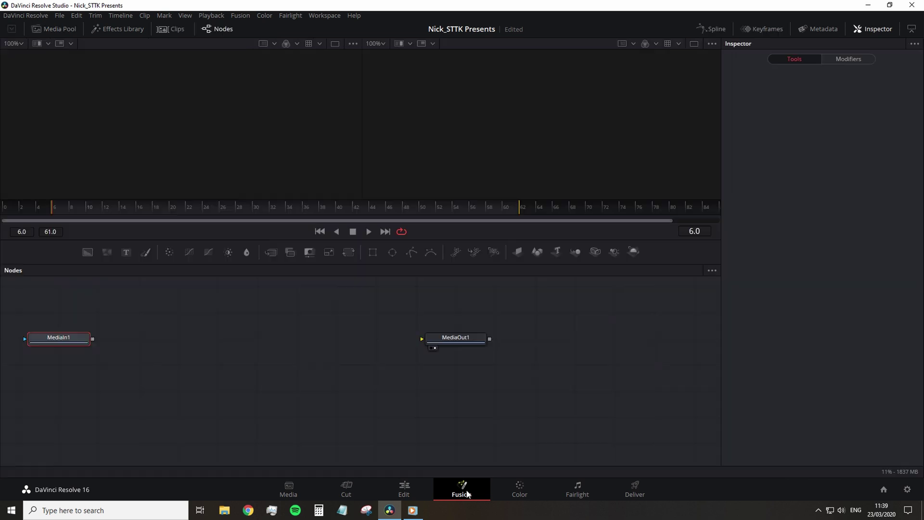
{"action": "left_click", "coordinate": [414, 492]}
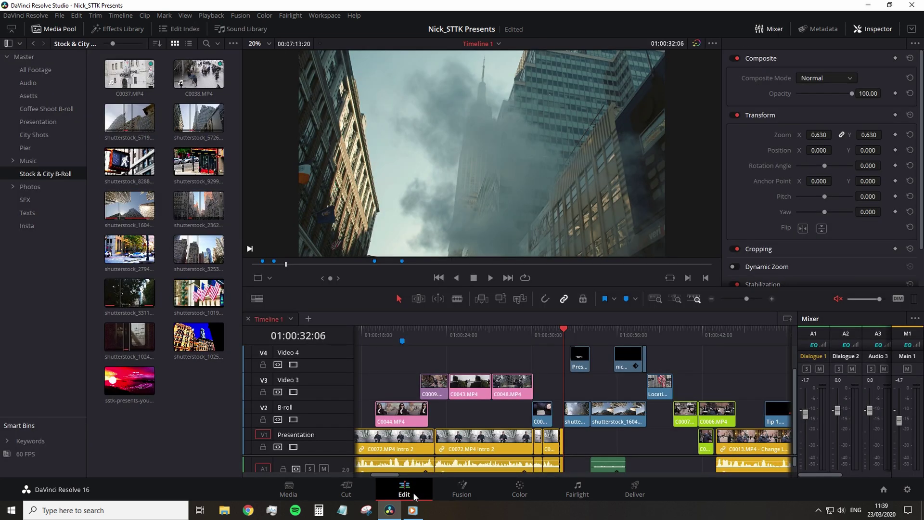
{"action": "left_click", "coordinate": [326, 17]}
{"action": "mouse_move", "coordinate": [338, 28]}
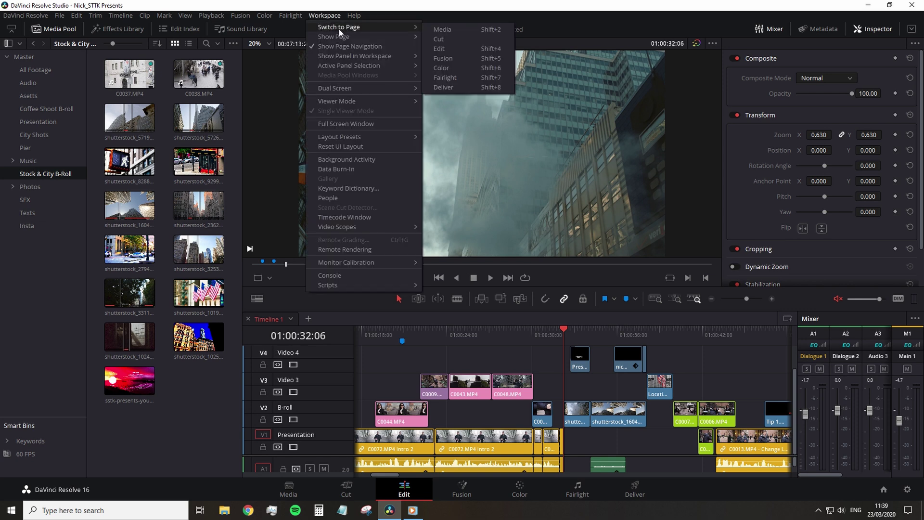
{"action": "mouse_move", "coordinate": [394, 36]}
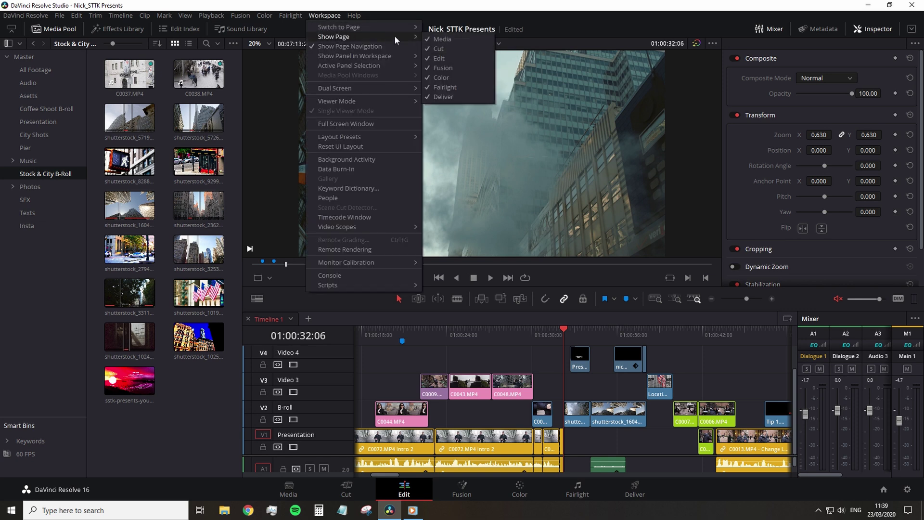
{"action": "left_click", "coordinate": [455, 51]}
{"action": "left_click", "coordinate": [443, 67]}
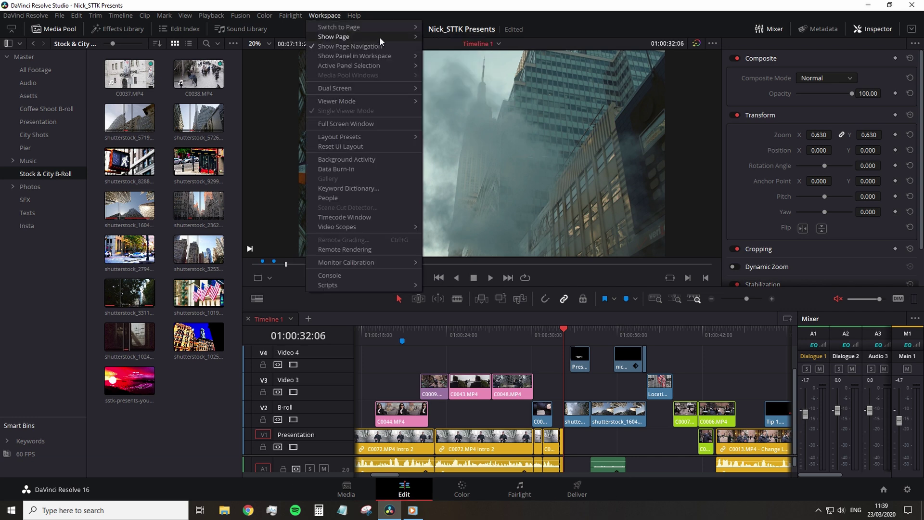
{"action": "left_click", "coordinate": [448, 86]}
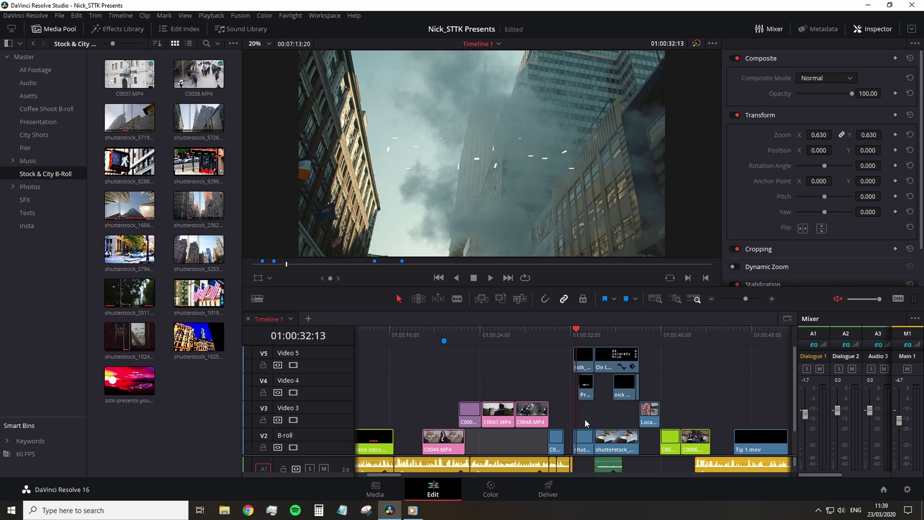
Scrub the clips around 32 seconds, select both Video 4 clips, and try moving the B-roll clip onto Presentation
{"action": "scroll", "coordinate": [585, 419], "scroll_direction": "down", "scroll_amount": 2}
{"action": "scroll", "coordinate": [529, 392], "scroll_direction": "up", "scroll_amount": 4}
{"action": "scroll", "coordinate": [526, 394], "scroll_direction": "down", "scroll_amount": 3}
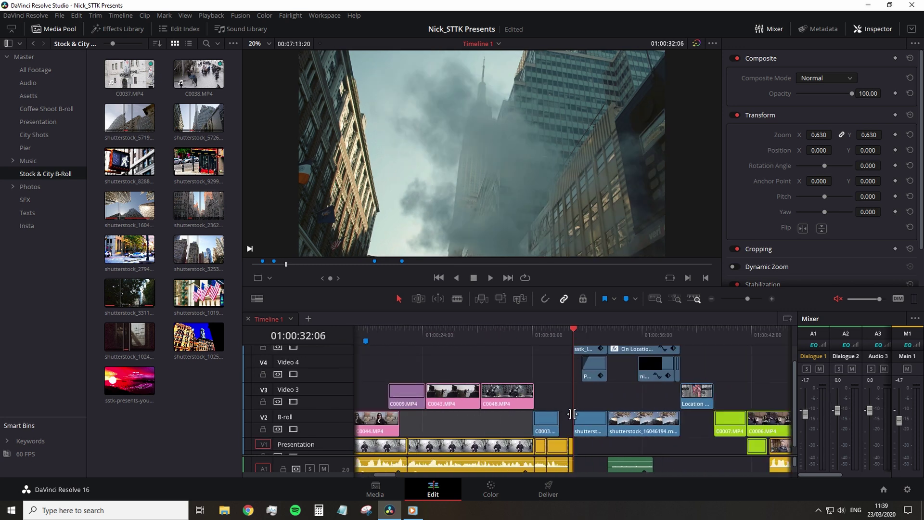
{"action": "scroll", "coordinate": [579, 414], "scroll_direction": "up", "scroll_amount": 1}
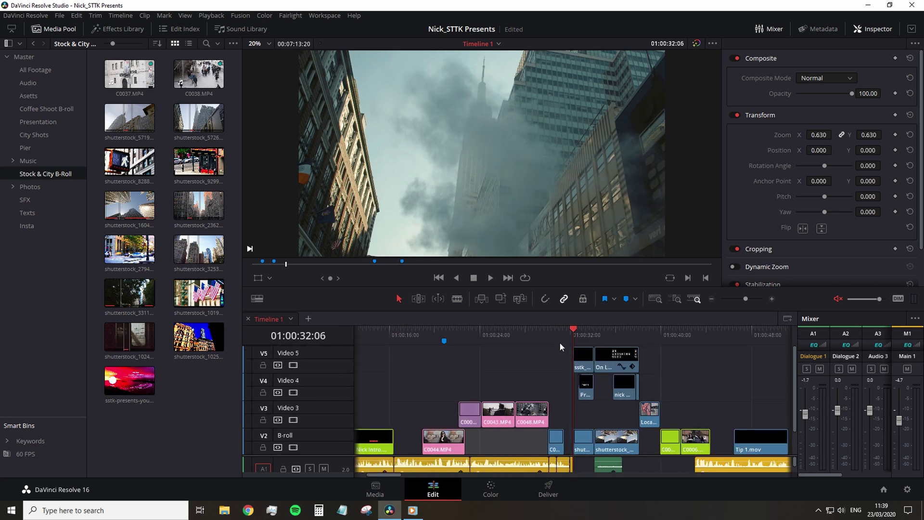
{"action": "left_click_drag", "start_coordinate": [559, 342], "coordinate": [574, 404]}
{"action": "scroll", "coordinate": [602, 423], "scroll_direction": "down", "scroll_amount": 1}
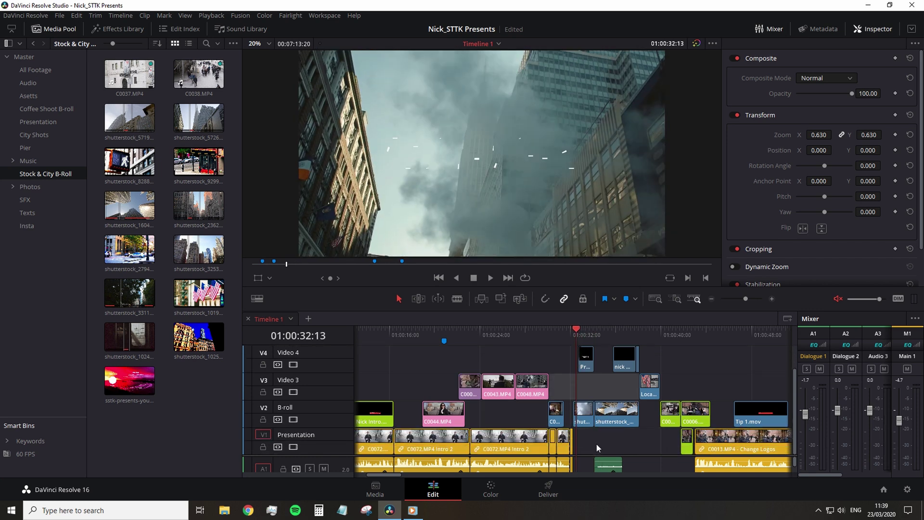
{"action": "left_click", "coordinate": [585, 365]}
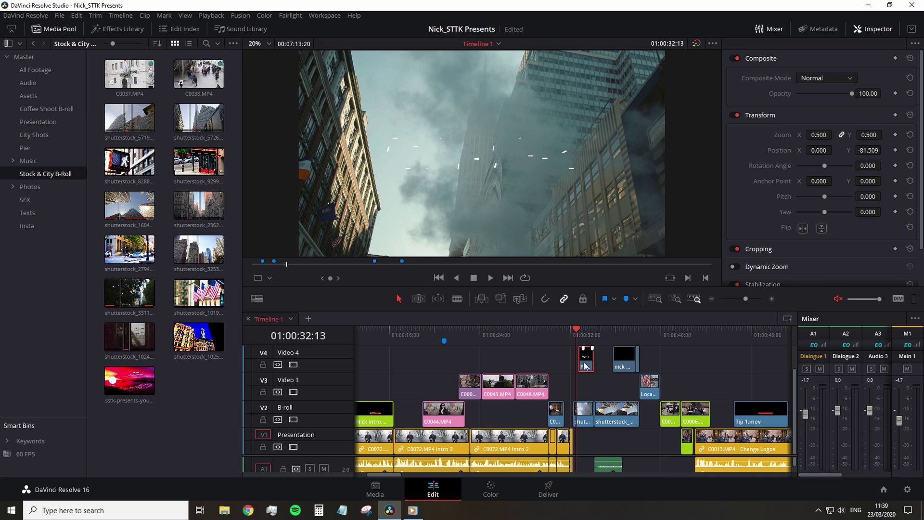
{"action": "left_click", "coordinate": [621, 369]}
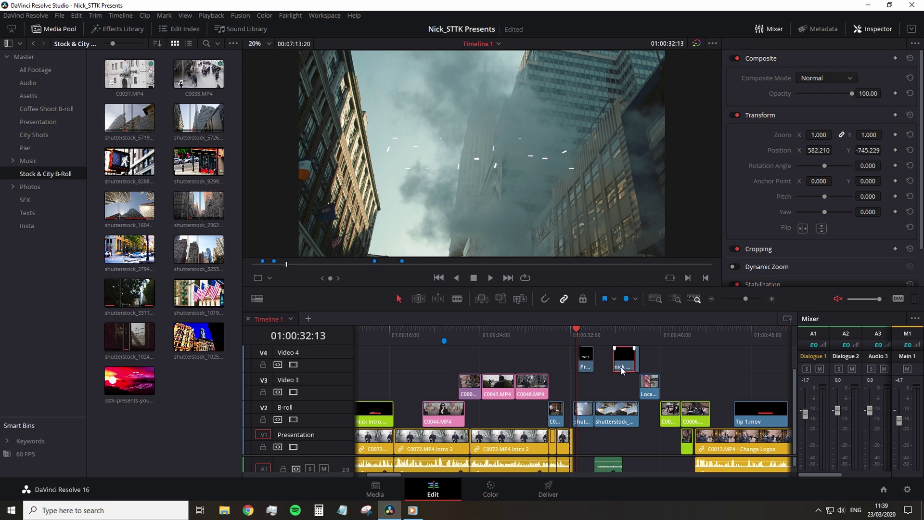
{"action": "mouse_move", "coordinate": [584, 413]}
{"action": "left_mouse_down"}
{"action": "mouse_move", "coordinate": [587, 431]}
{"action": "mouse_move", "coordinate": [584, 414]}
{"action": "left_mouse_up"}
Run Timeline > Clean Up Video Tracks, accept the six-edits-removed confirmation, and review the consolidated tracks
{"action": "left_click", "coordinate": [123, 15]}
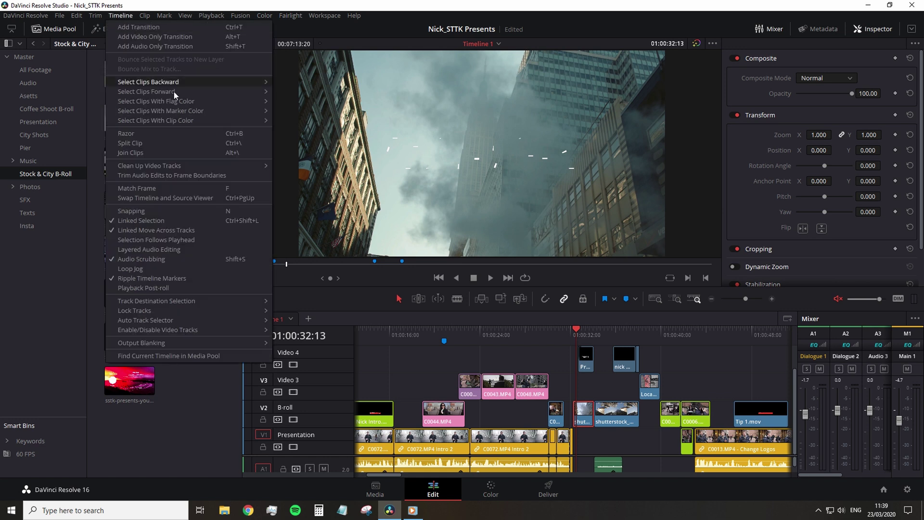
{"action": "mouse_move", "coordinate": [183, 167]}
{"action": "left_click", "coordinate": [315, 170]}
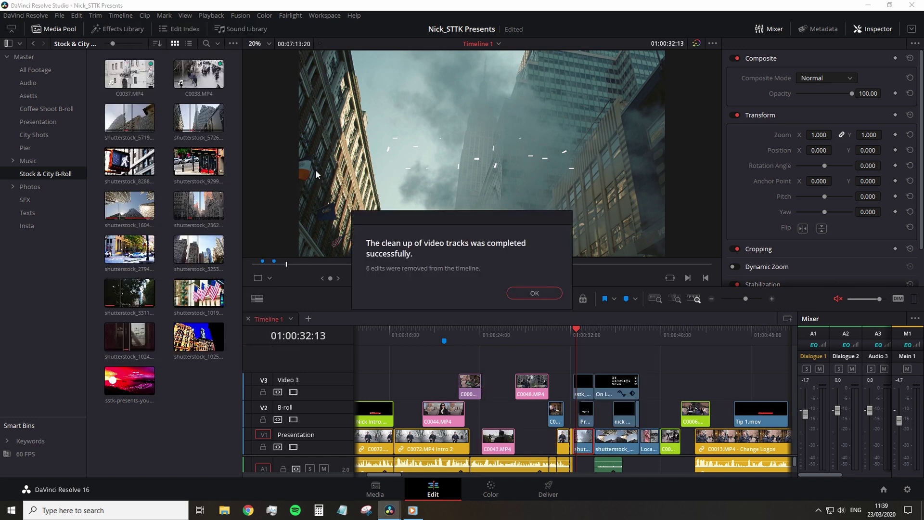
{"action": "left_click", "coordinate": [535, 293]}
{"action": "scroll", "coordinate": [551, 435], "scroll_direction": "down", "scroll_amount": 3}
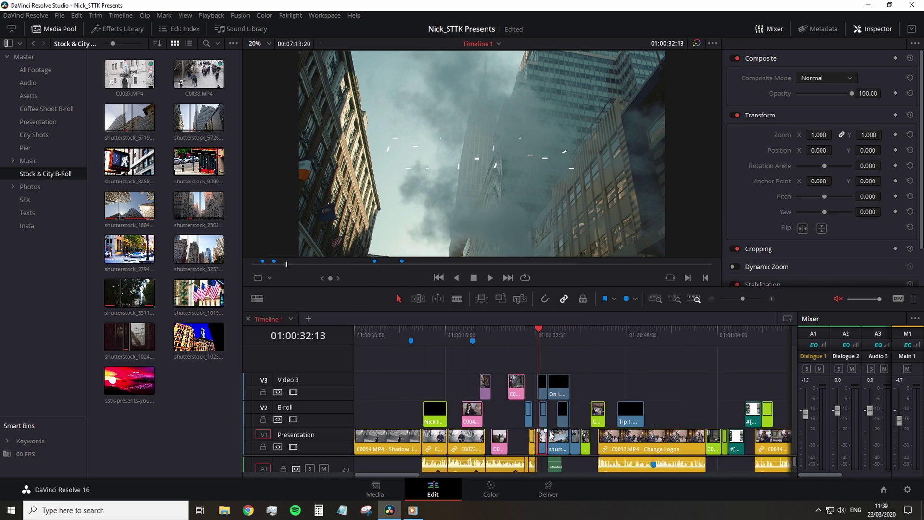
{"action": "scroll", "coordinate": [498, 435], "scroll_direction": "down", "scroll_amount": 4}
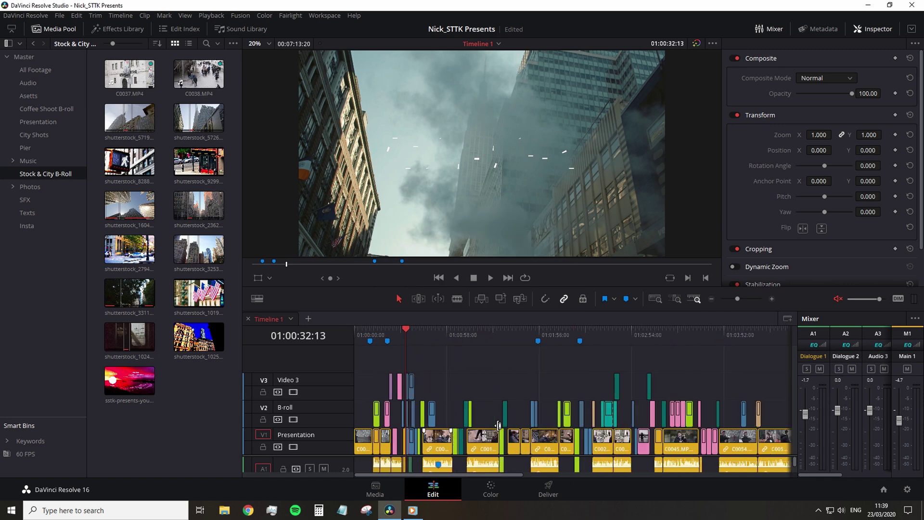
{"action": "scroll", "coordinate": [498, 424], "scroll_direction": "down", "scroll_amount": 3}
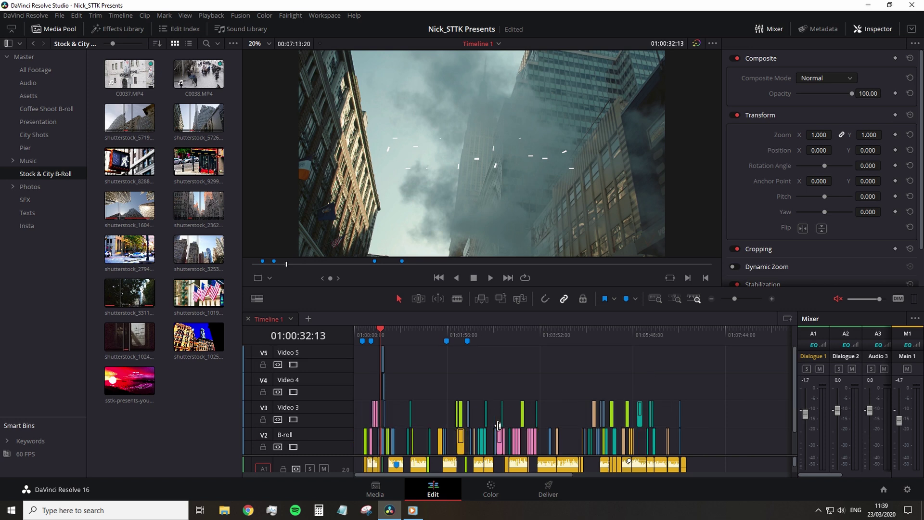
{"action": "scroll", "coordinate": [498, 425], "scroll_direction": "down", "scroll_amount": 2}
{"action": "scroll", "coordinate": [498, 425], "scroll_direction": "up", "scroll_amount": 2}
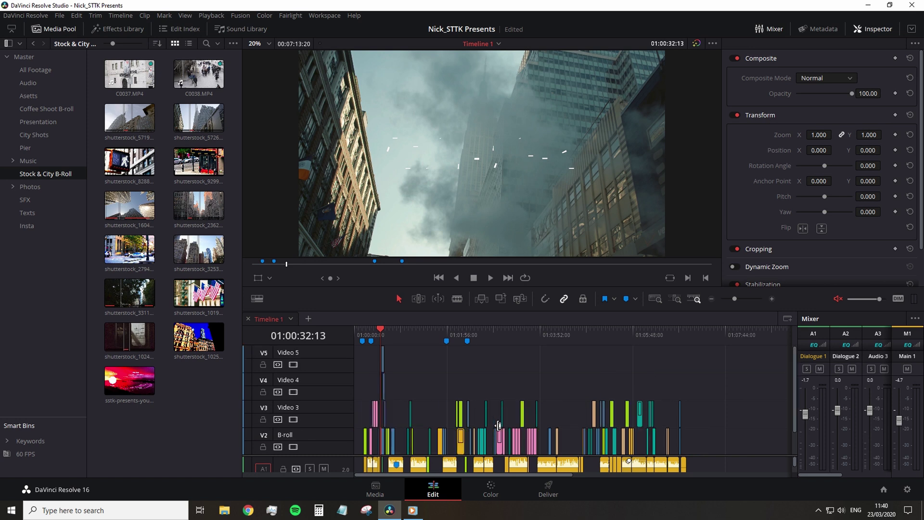